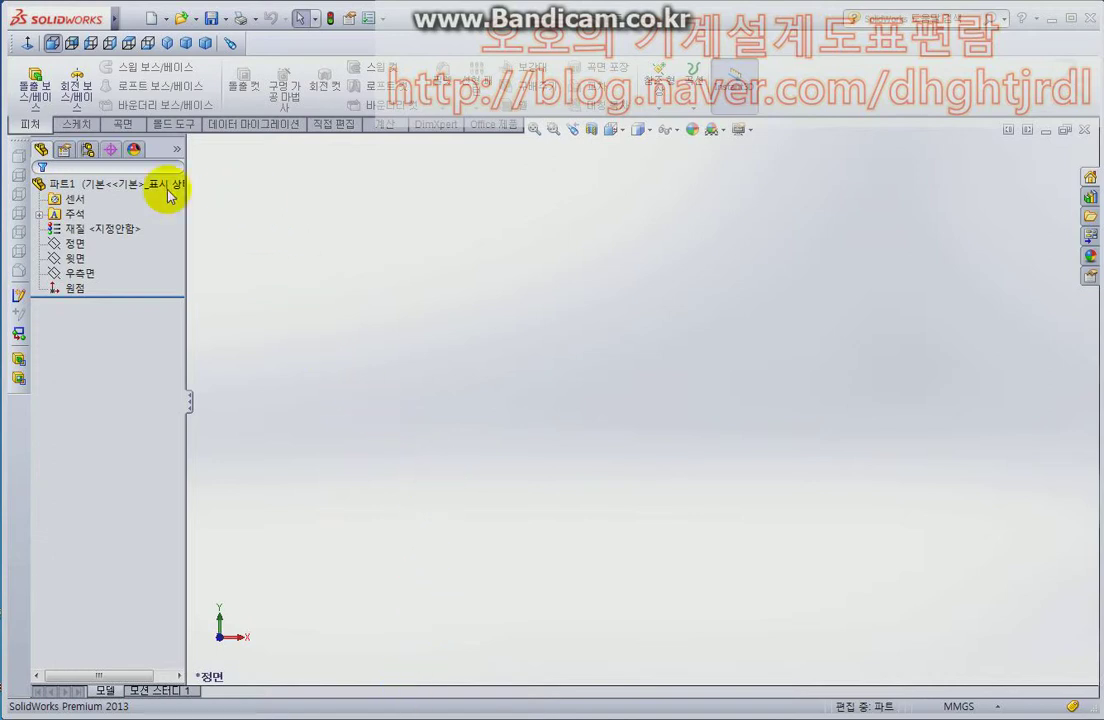
Start the Corner Rectangle tool from the Sketch tab.
left_click(69, 130)
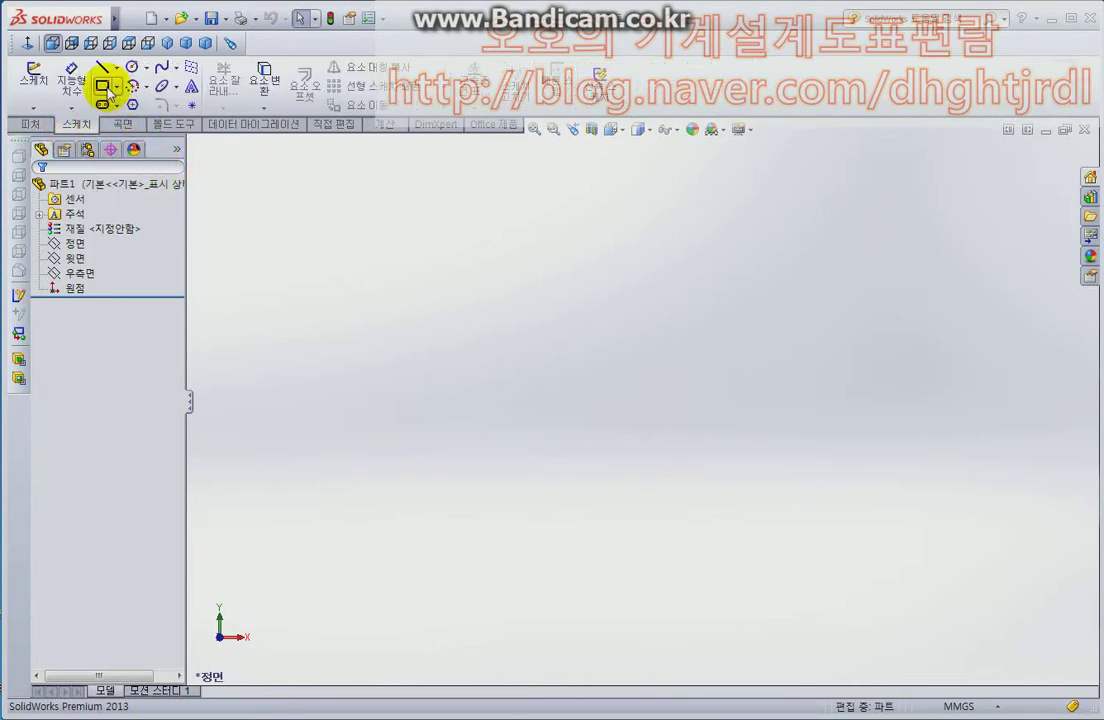
left_click(104, 87)
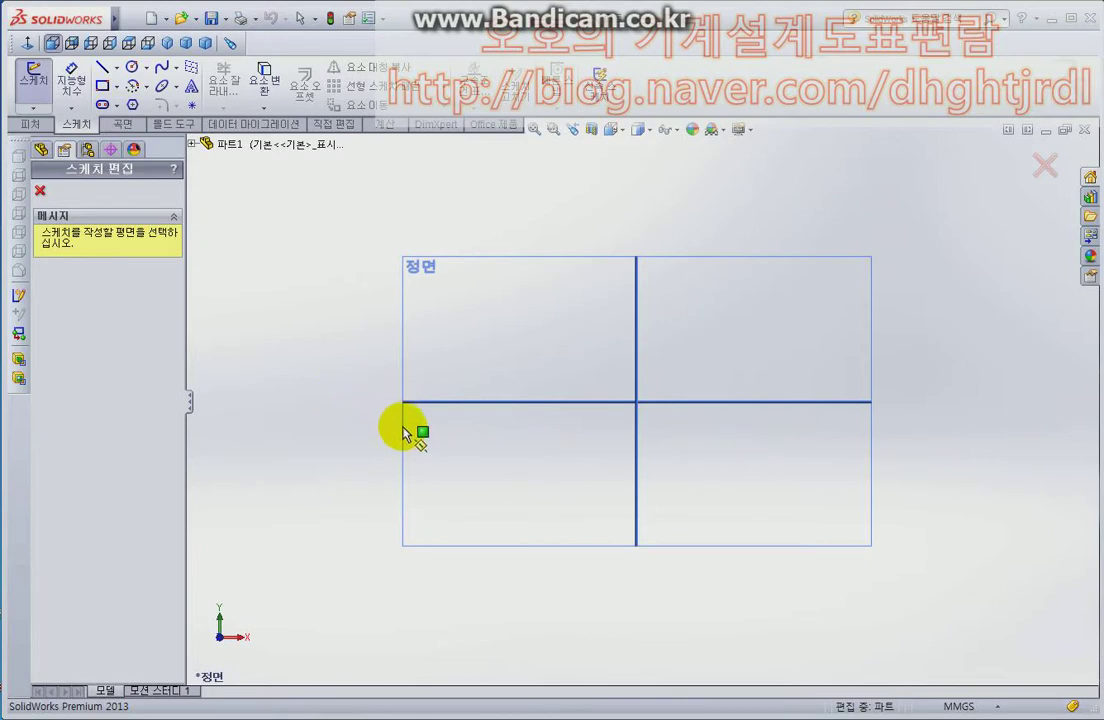
Draw a rectangle on the Front plane.
left_click(504, 367)
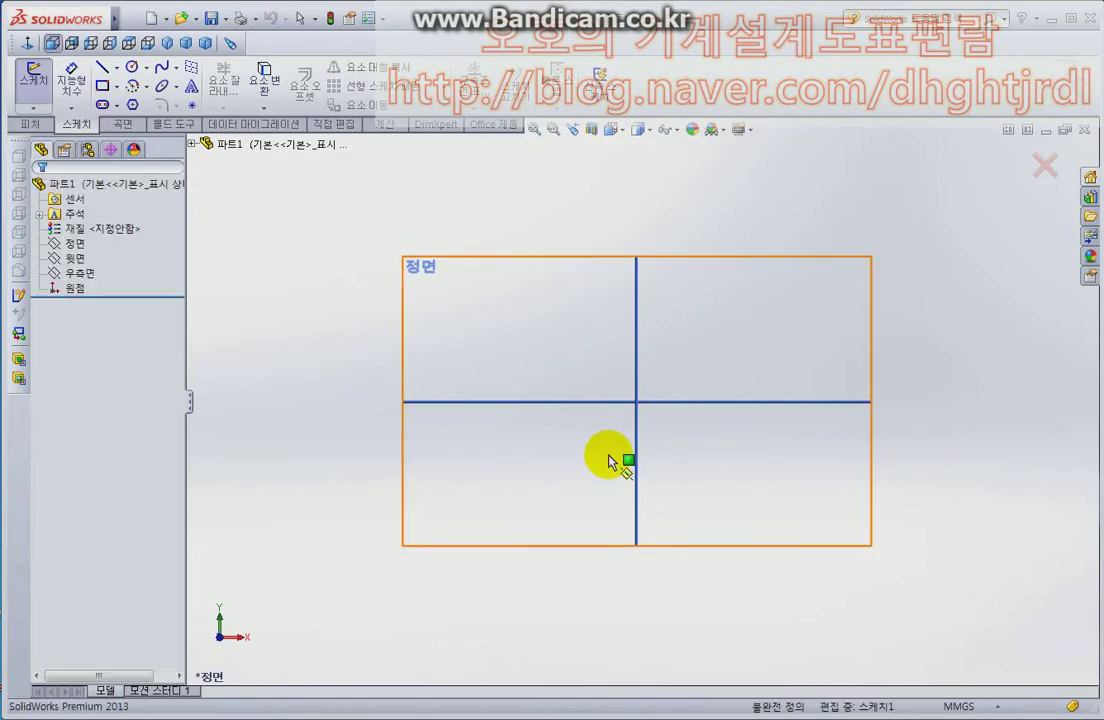
left_click(574, 341)
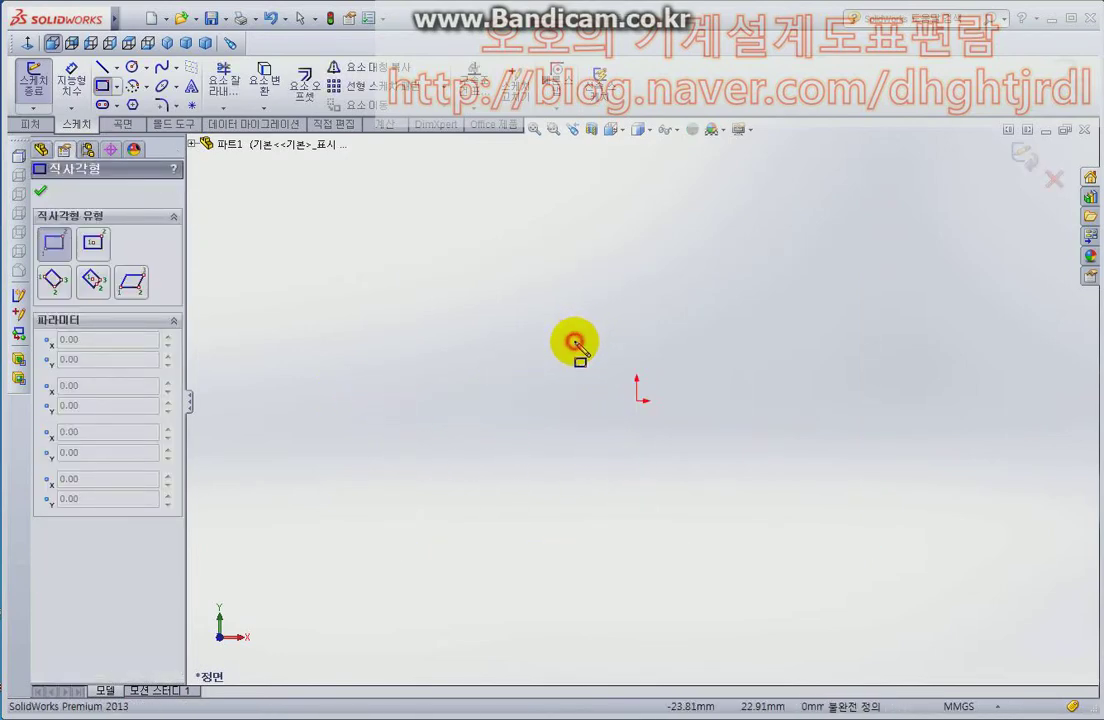
left_click(729, 473)
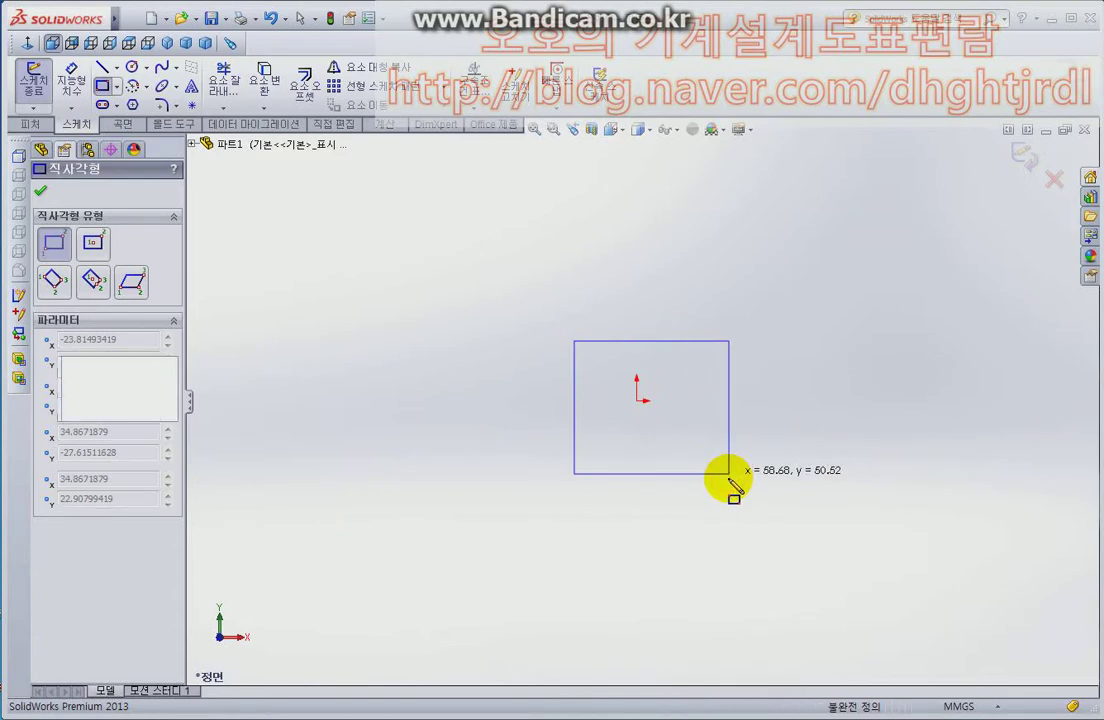
key("Escape")
Dimension the rectangle's width and height to 50 mm each.
left_click(700, 475)
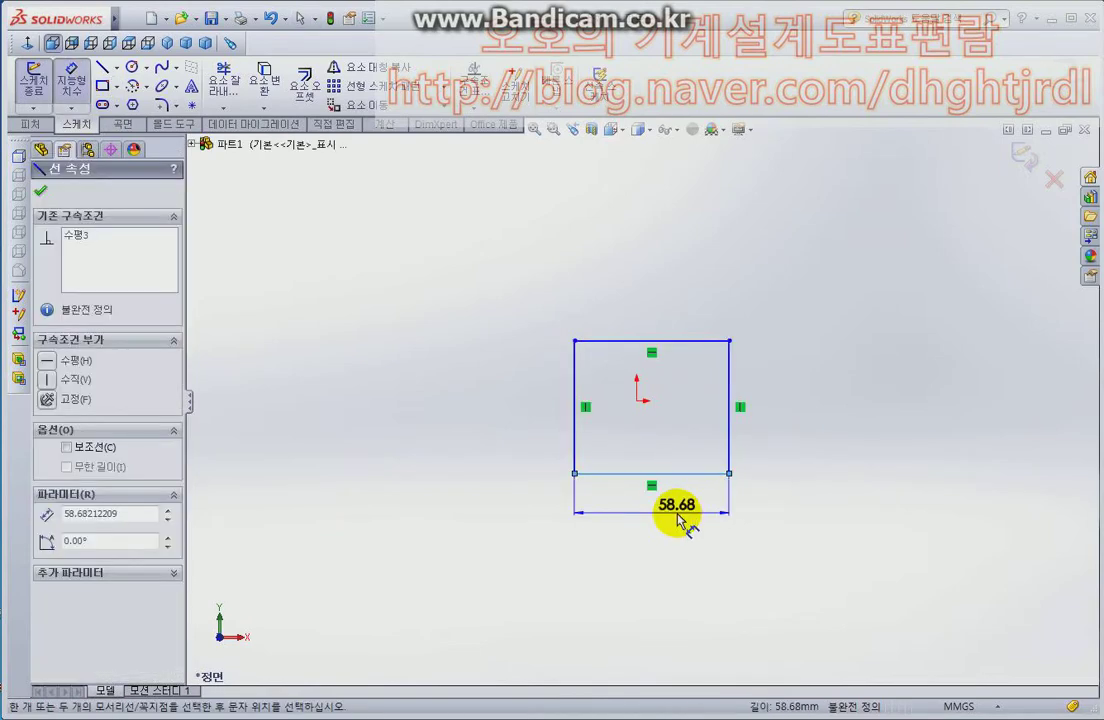
left_click(680, 521)
type("50")
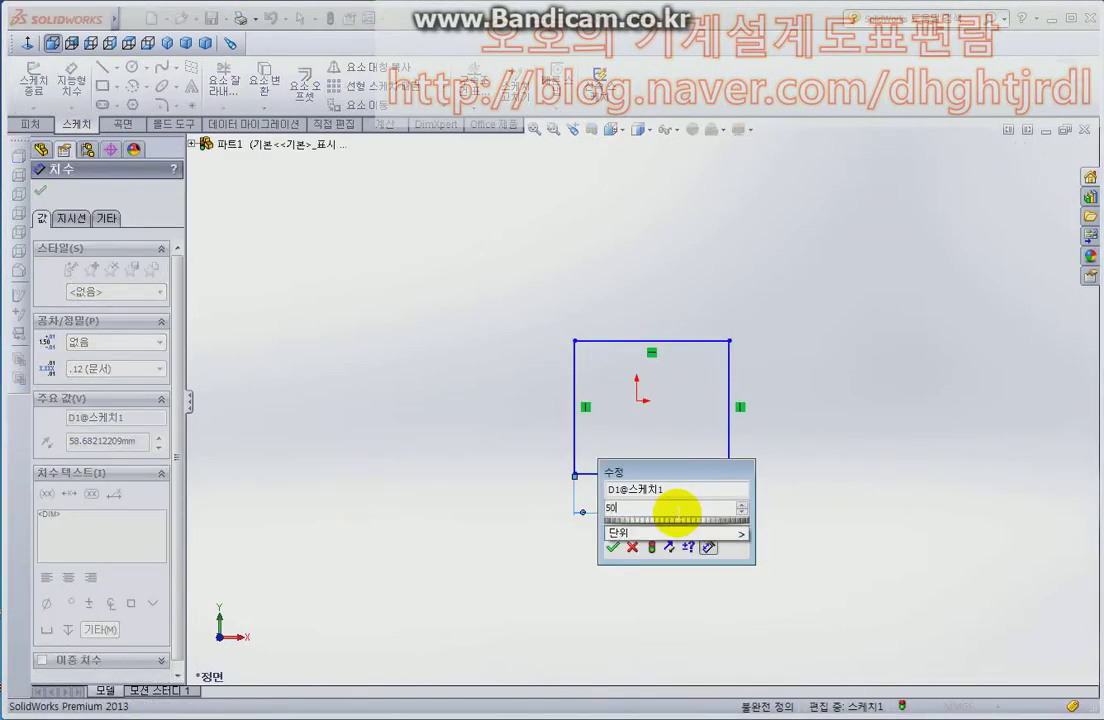
key("Return")
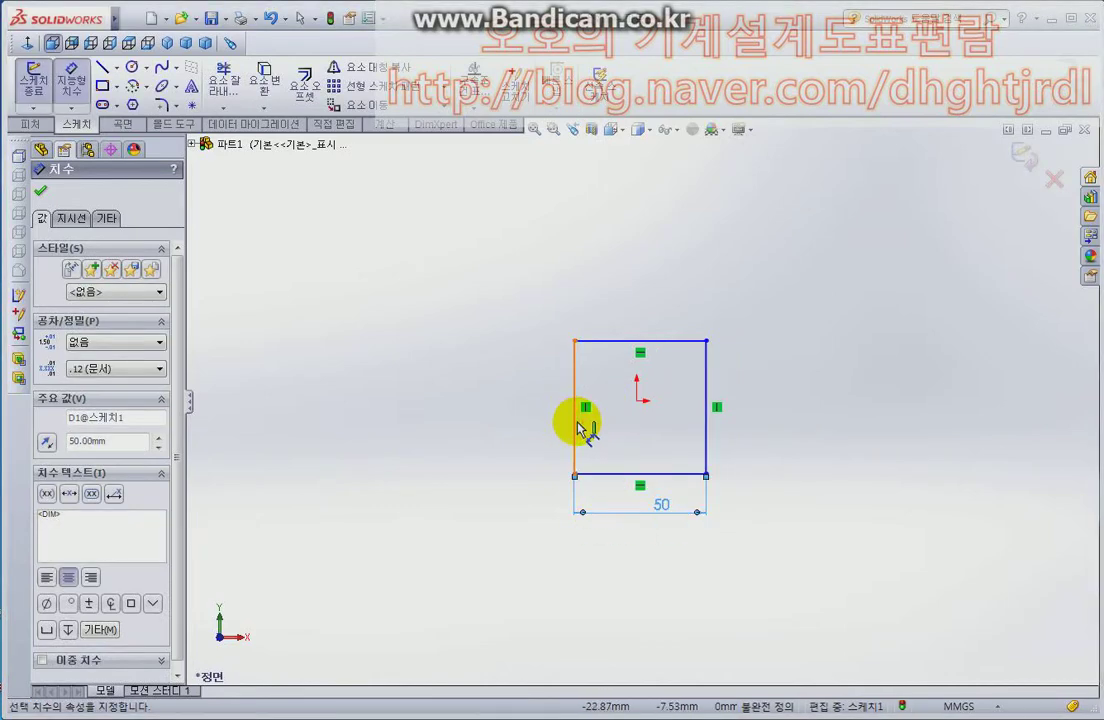
left_click(580, 428)
left_click(550, 427)
type("50")
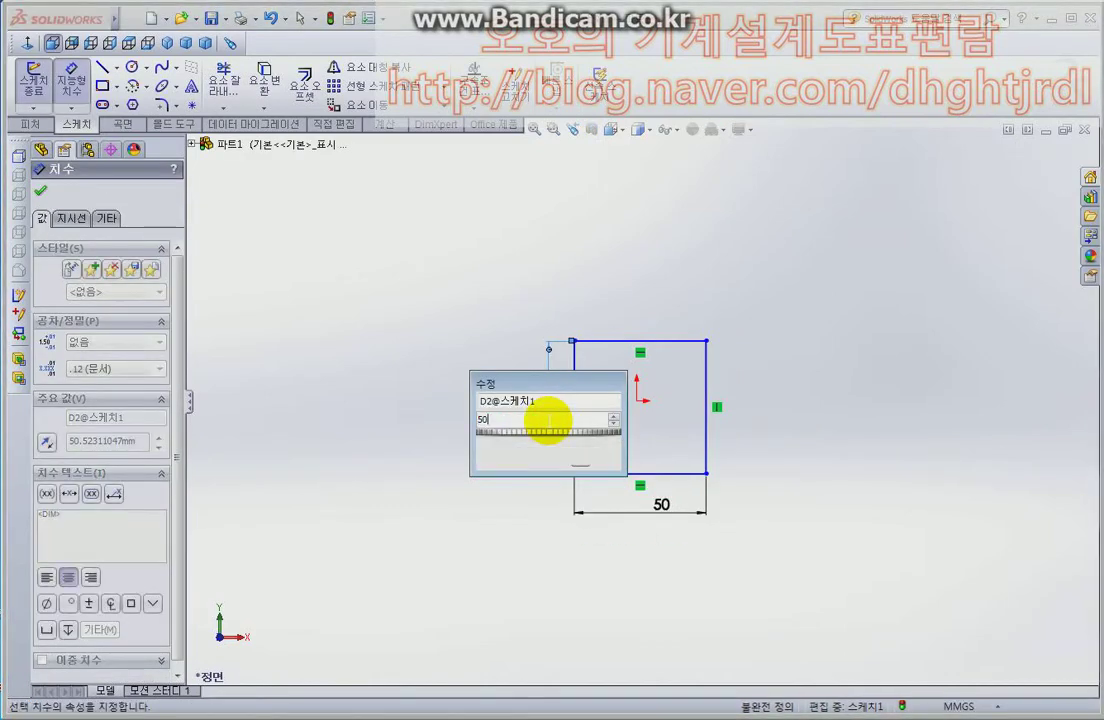
key("Return")
Locate the left and top edges 25 mm from the origin.
left_click(577, 384)
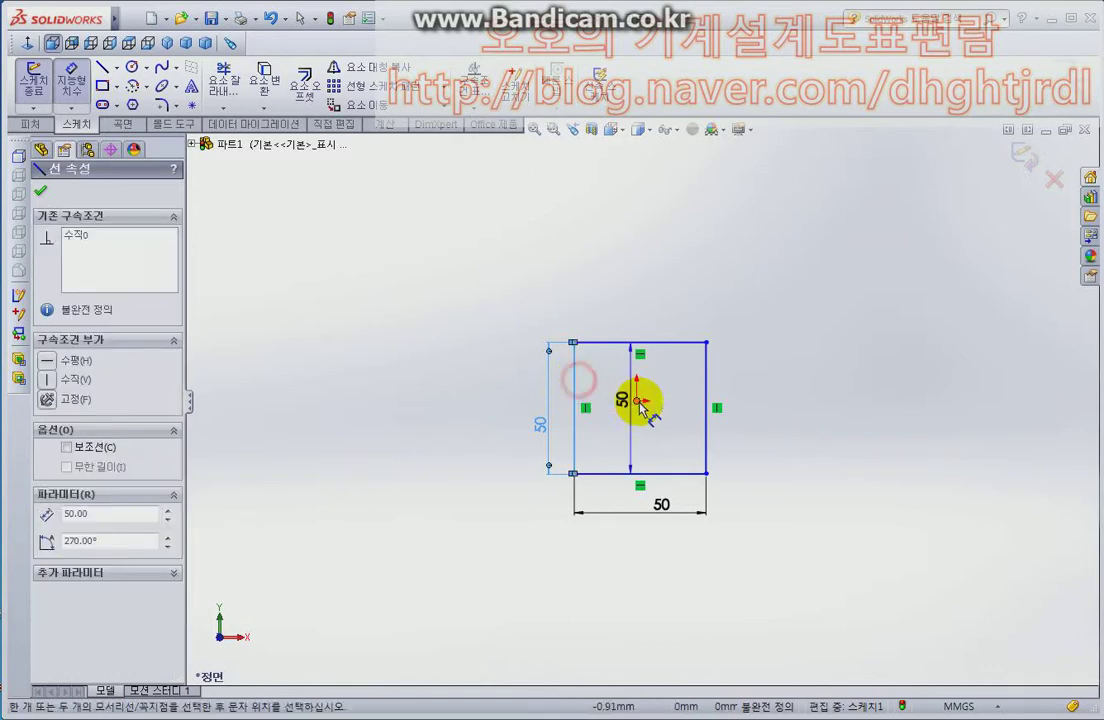
left_click(637, 399)
left_click(615, 308)
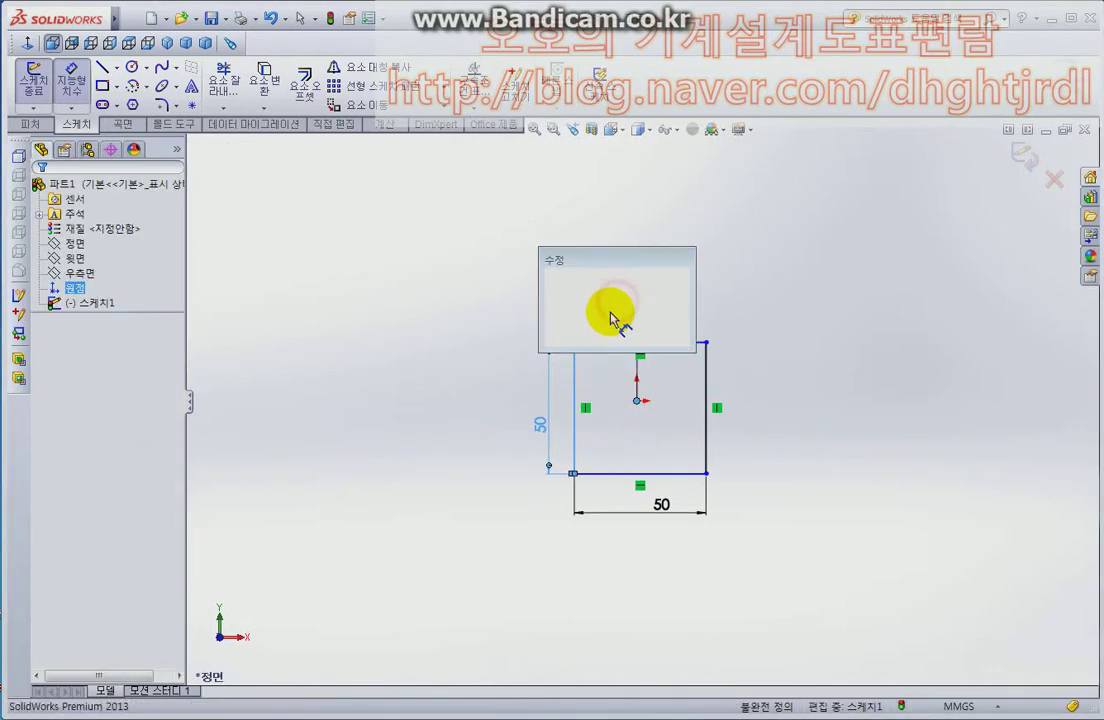
type("25")
key("Return")
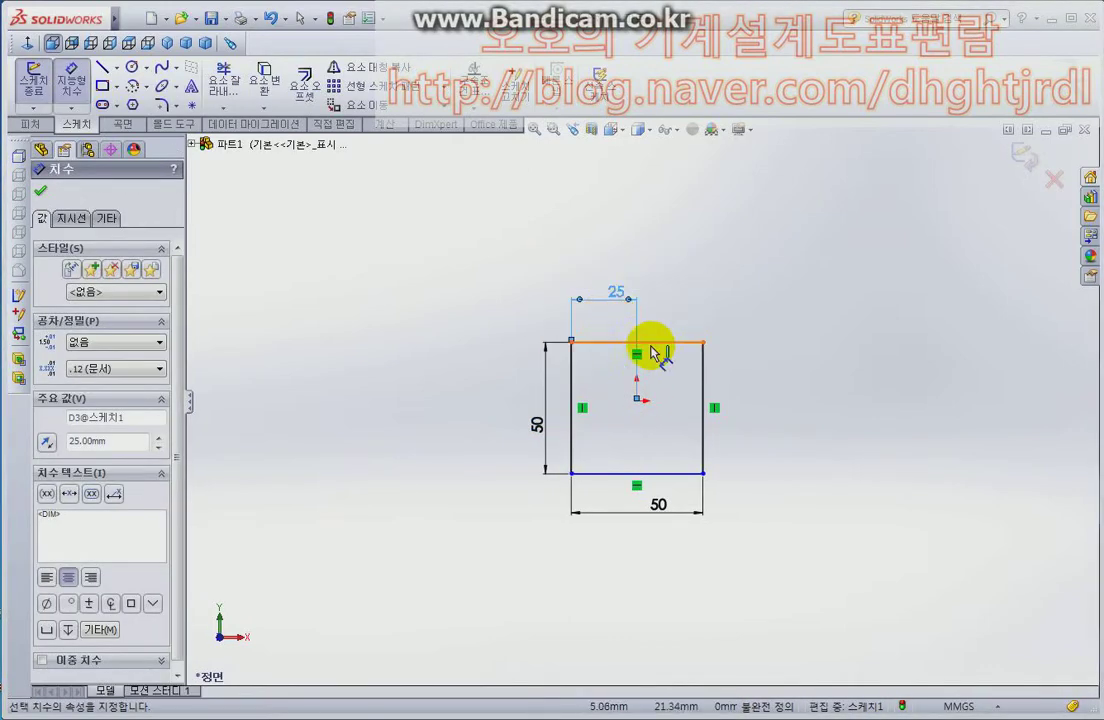
left_click(648, 342)
left_click(637, 399)
left_click(756, 375)
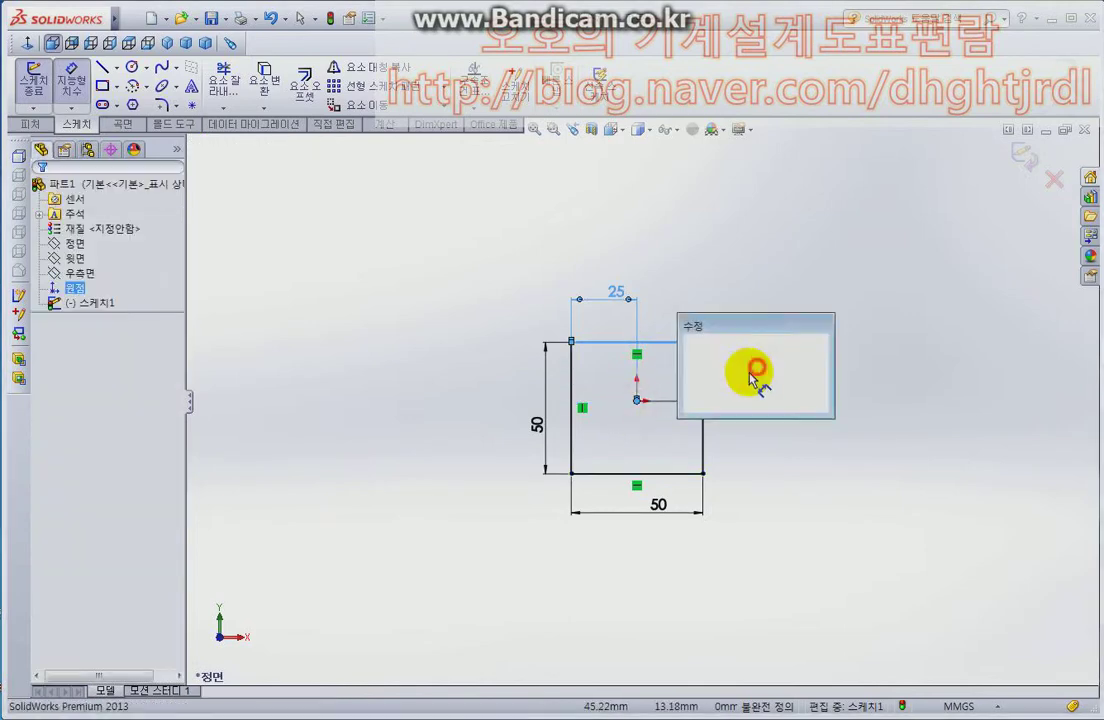
type("25")
key("Return")
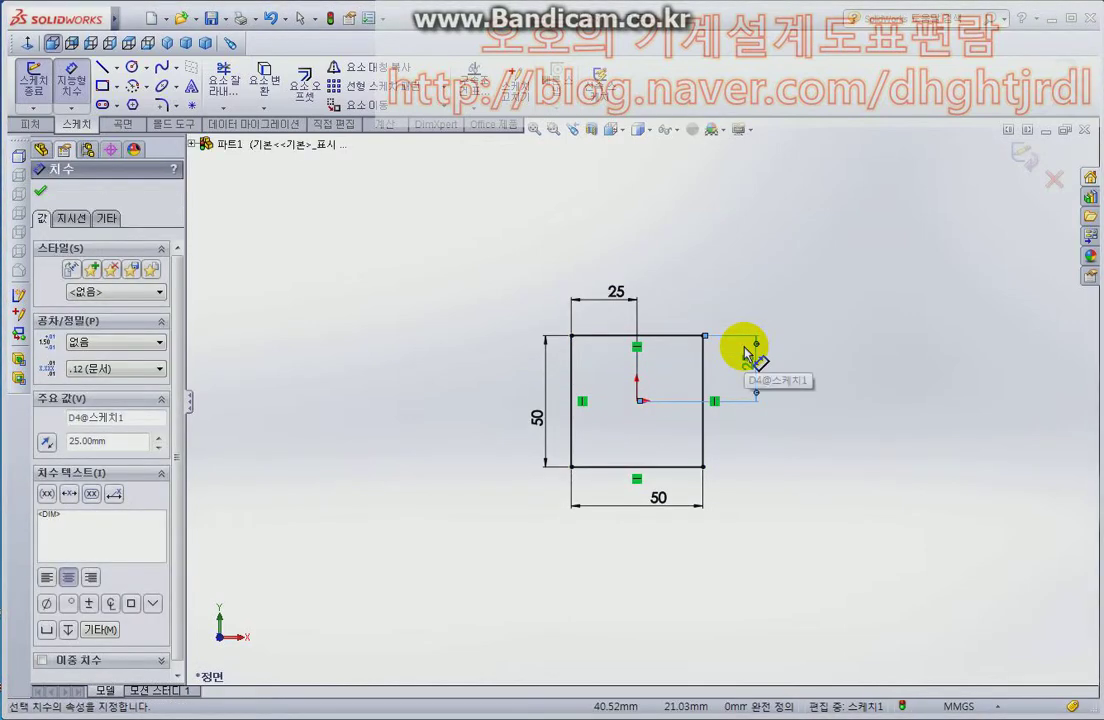
key("Escape")
Extrude the 50 mm square as a blind 100 mm Boss-Extrude1.
left_click(47, 127)
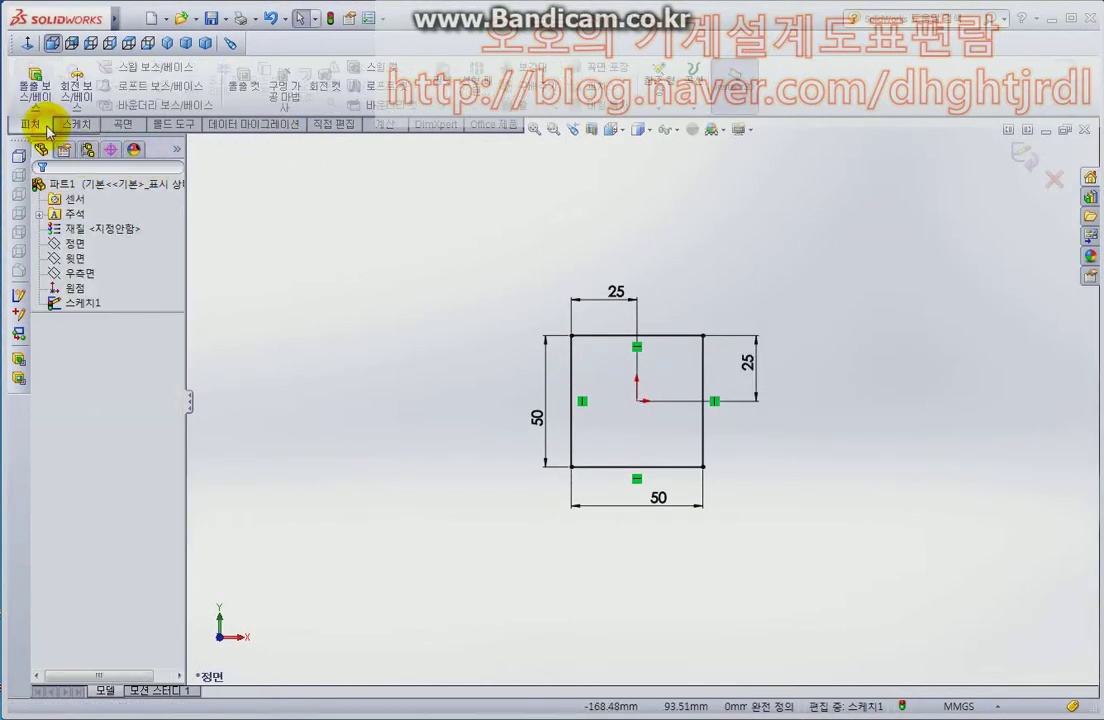
left_click(38, 92)
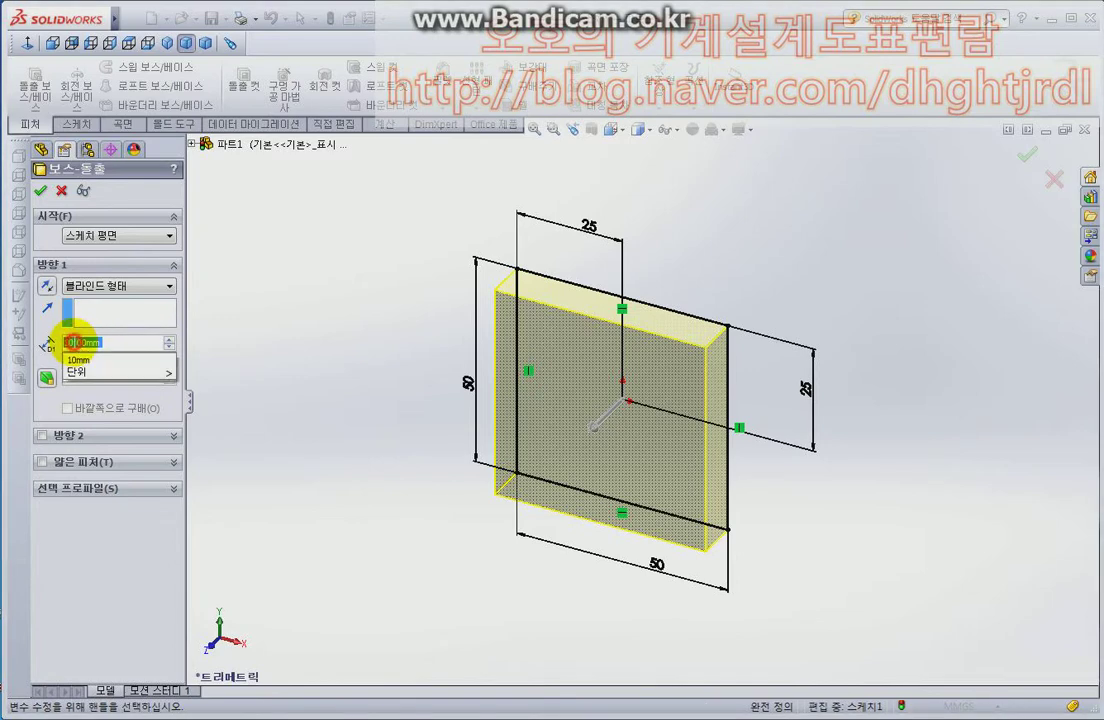
right_click(75, 343)
mouse_move(115, 372)
key("Escape")
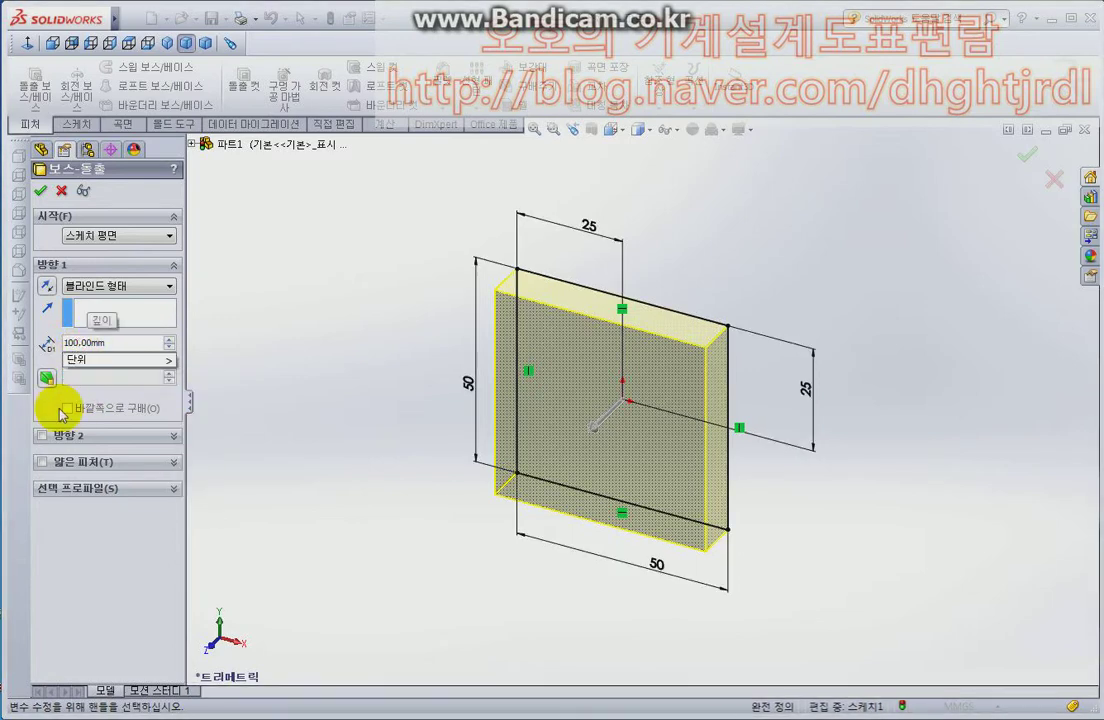
key("Escape")
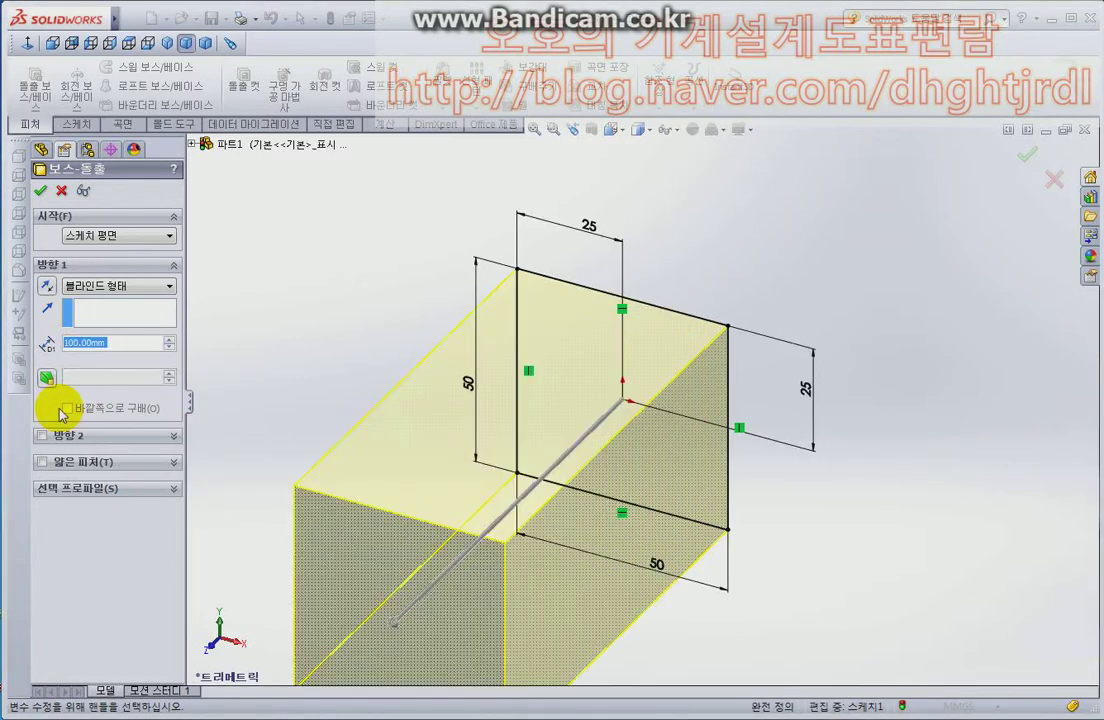
key("Return")
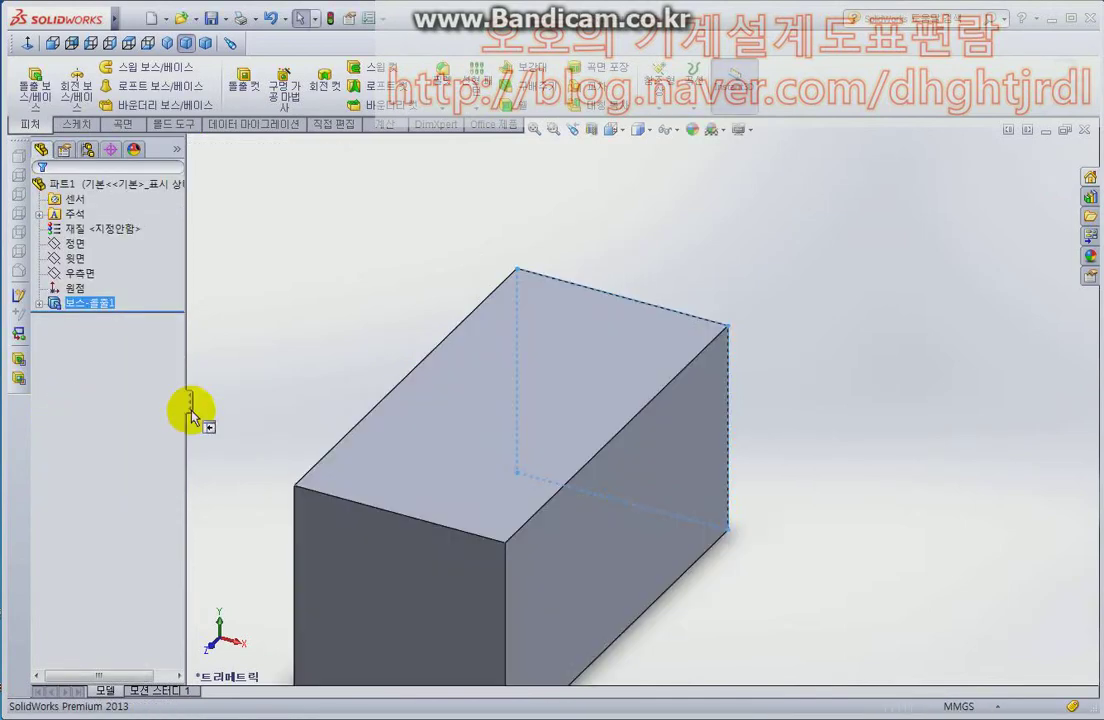
scroll(684, 320, "up", 2)
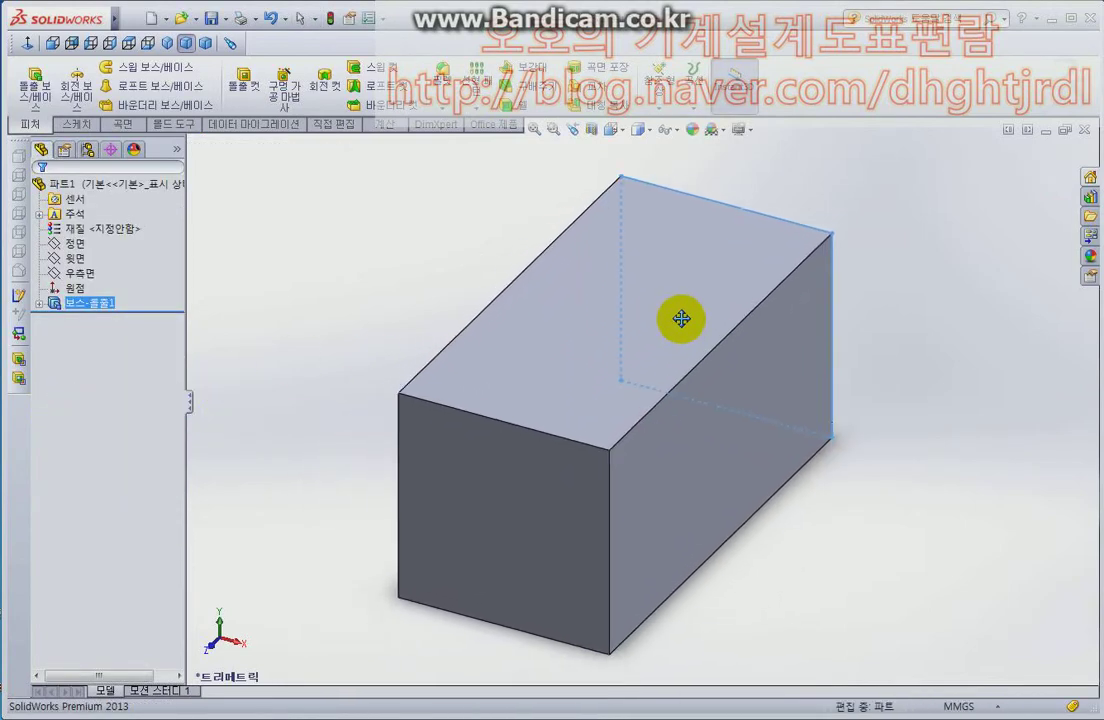
scroll(684, 332, "down", 2)
scroll(689, 342, "up", 2)
left_click(720, 605)
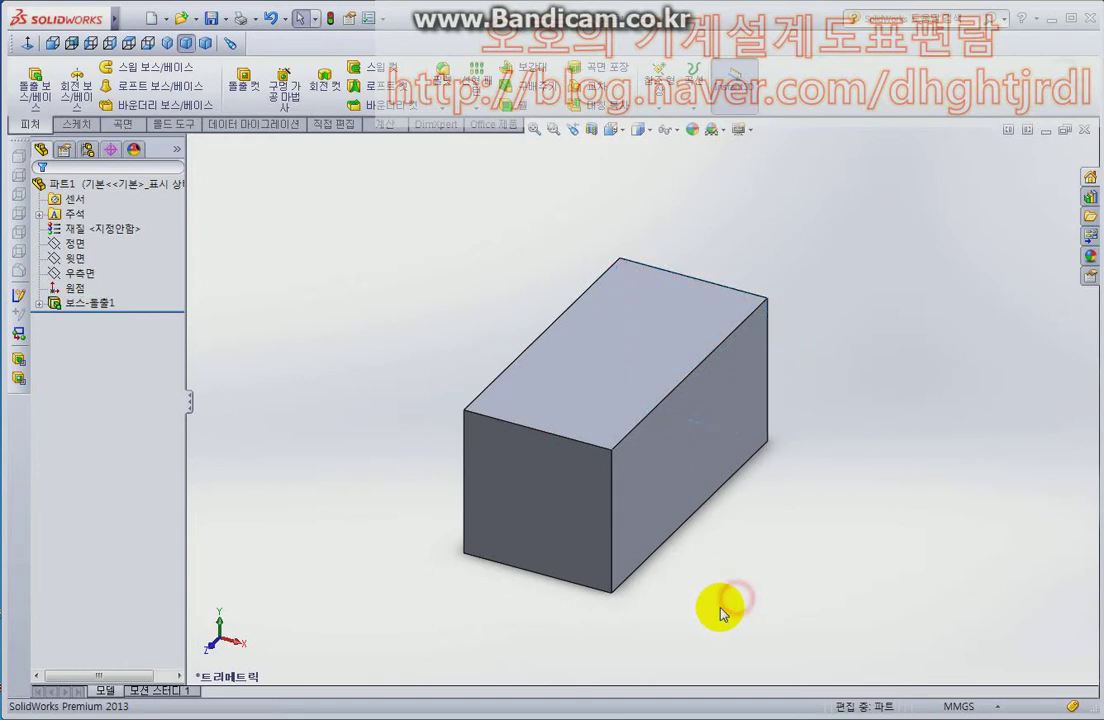
Start Sketch2 on the Right plane selected in the FeatureManager tree.
mouse_move(665, 613)
middle_mouse_down()
mouse_move(743, 550)
mouse_move(707, 564)
mouse_move(702, 537)
mouse_move(621, 542)
middle_mouse_up()
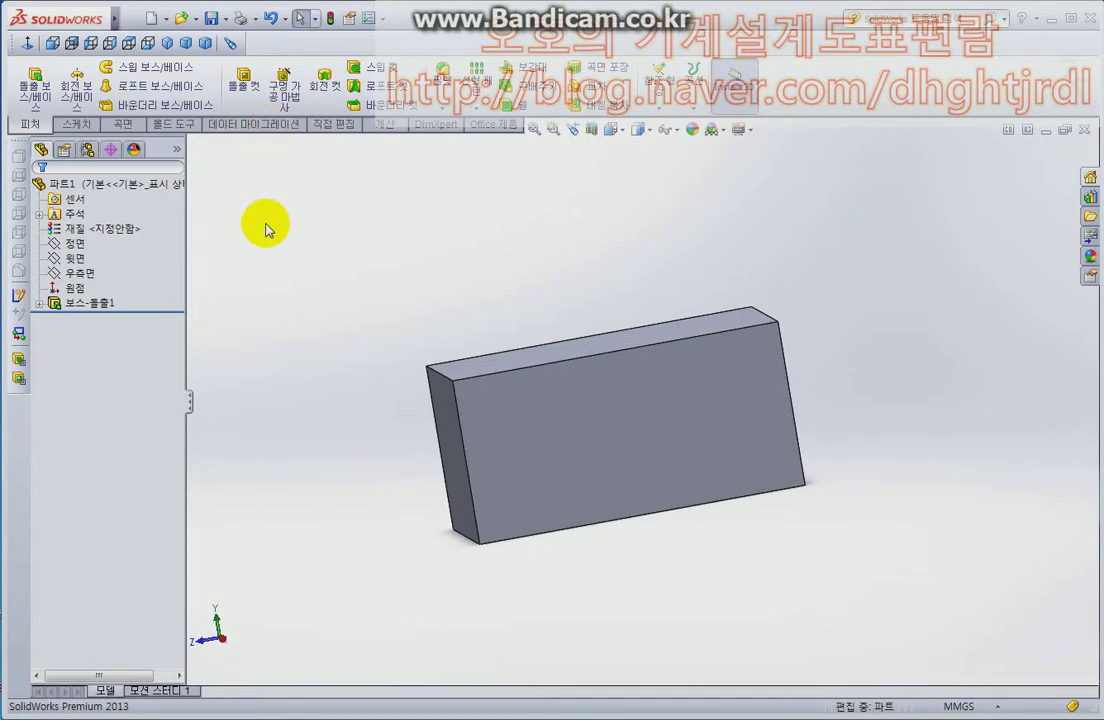
left_click(72, 274)
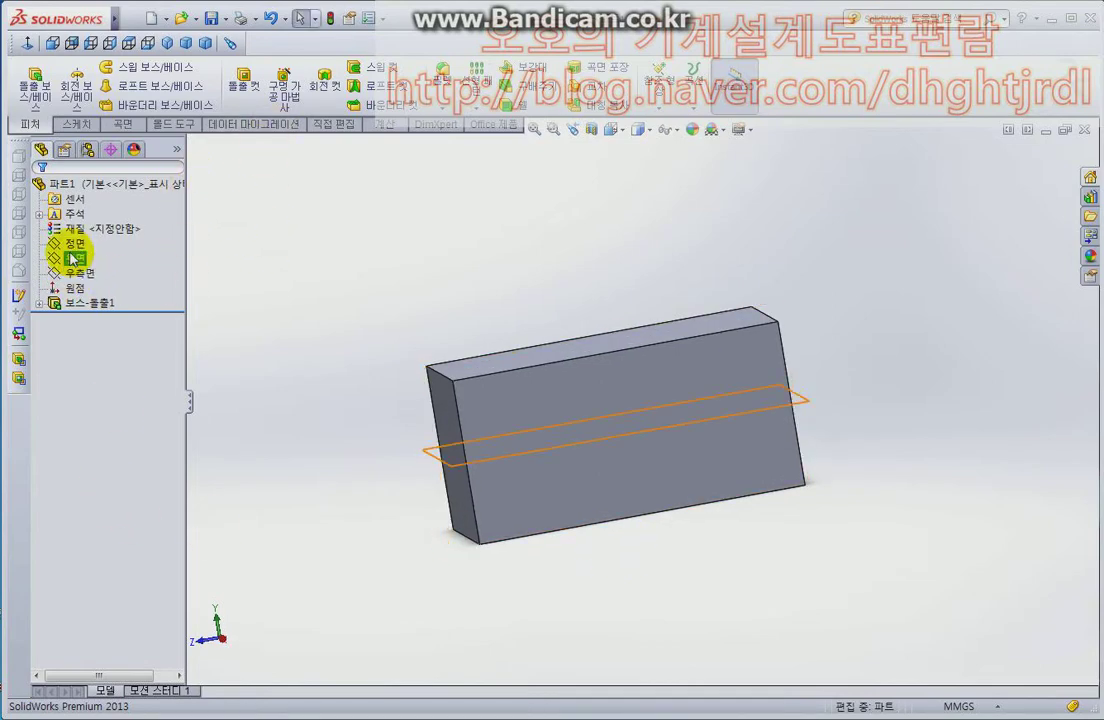
left_click(75, 273)
left_click(84, 248)
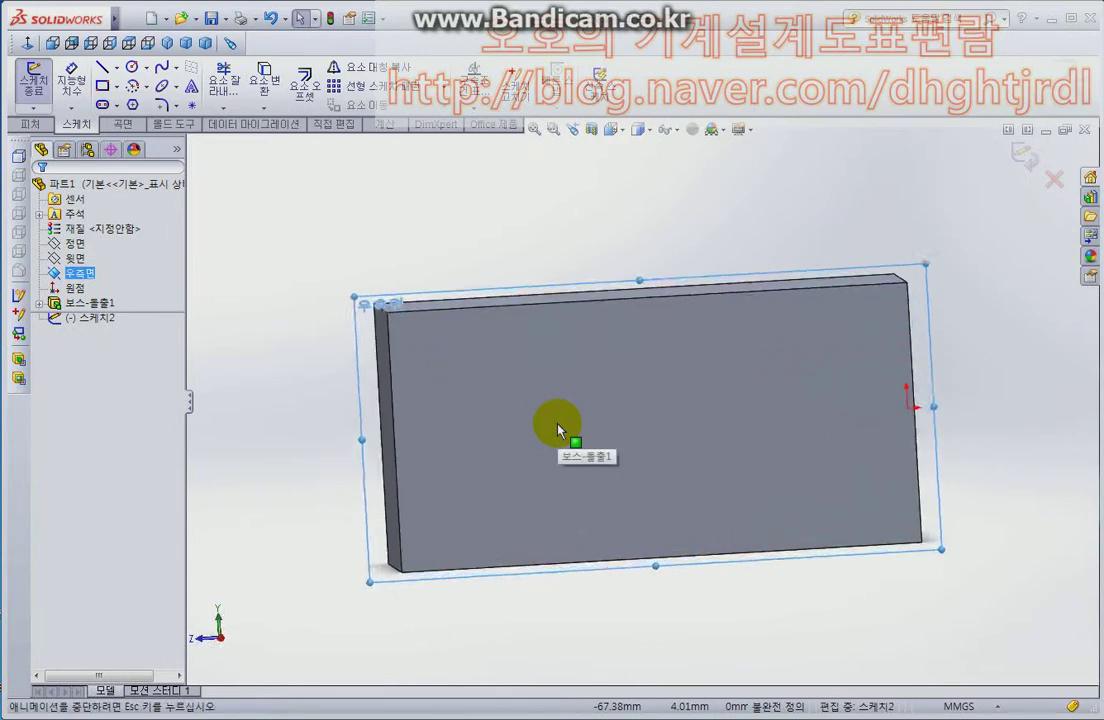
scroll(554, 411, "up", 5)
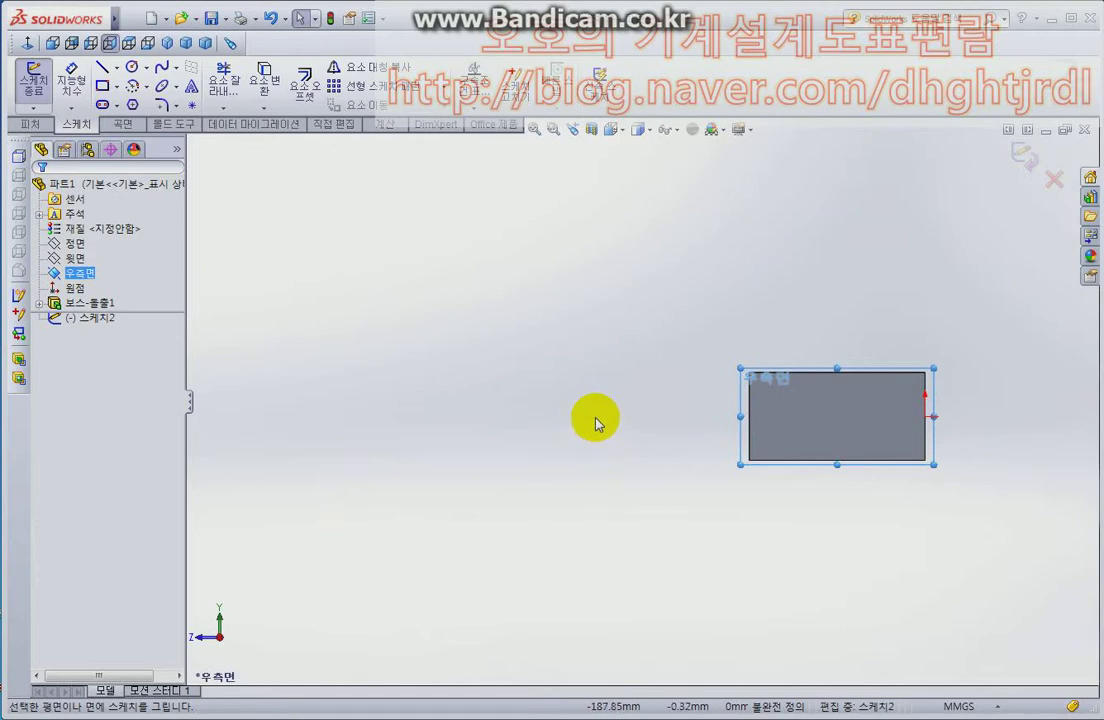
Draw two concentric circles left of the block, the outer radius about 97.73.
right_click_drag(572, 453, 564, 505)
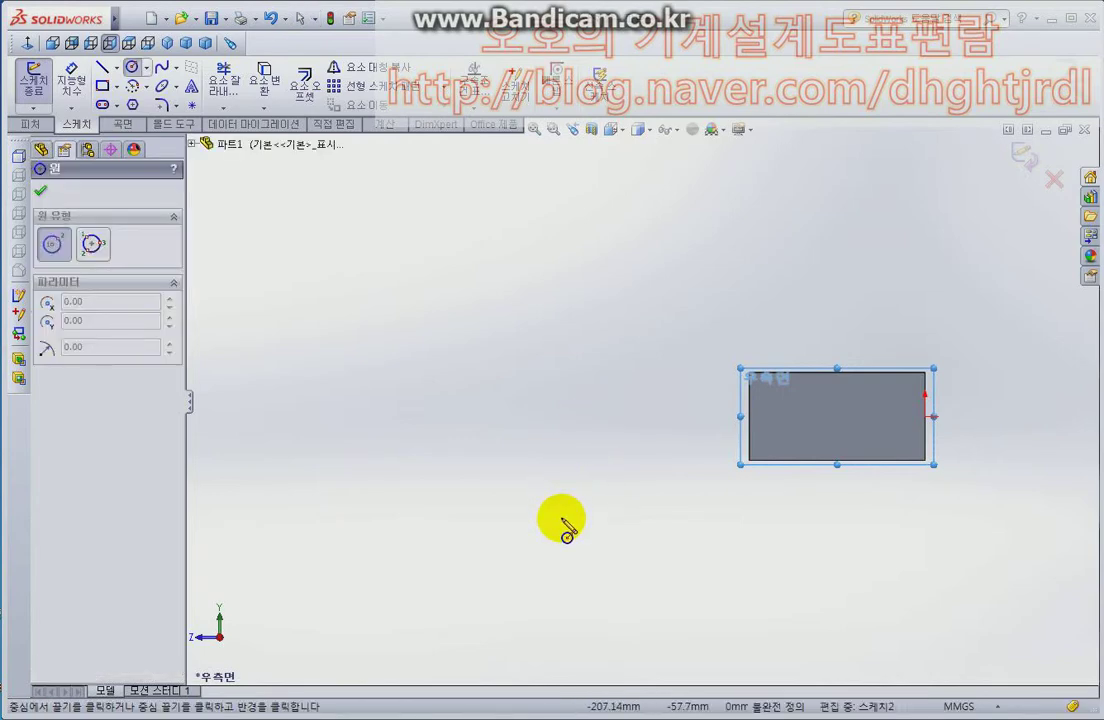
left_click(561, 517)
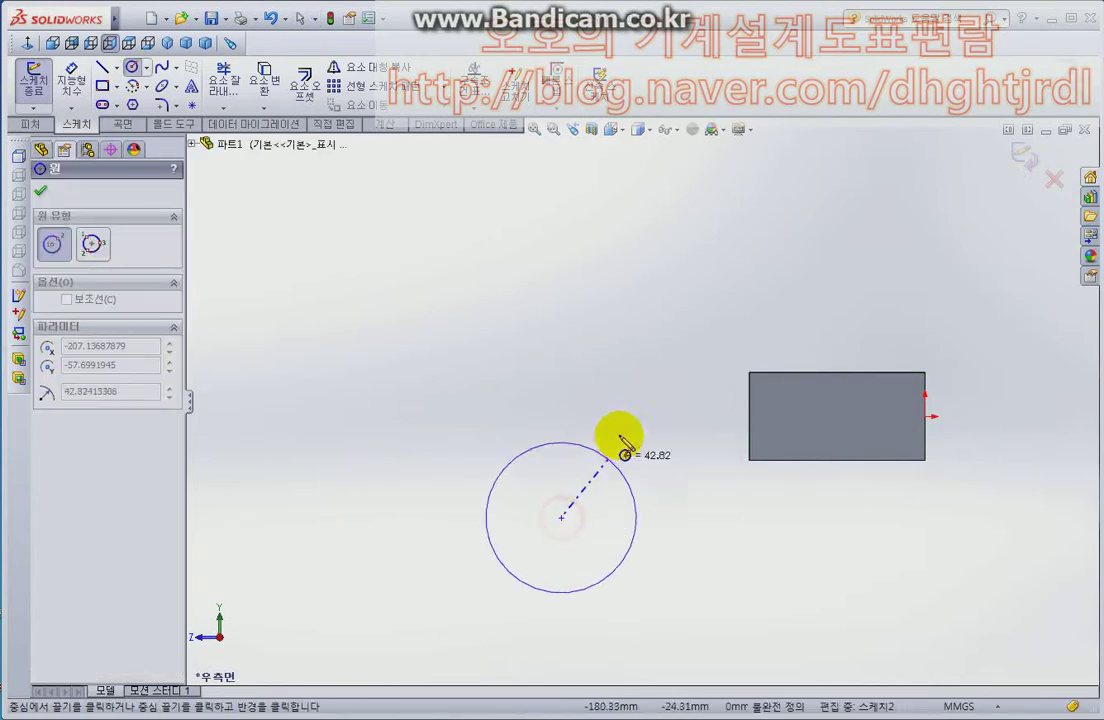
left_click(631, 360)
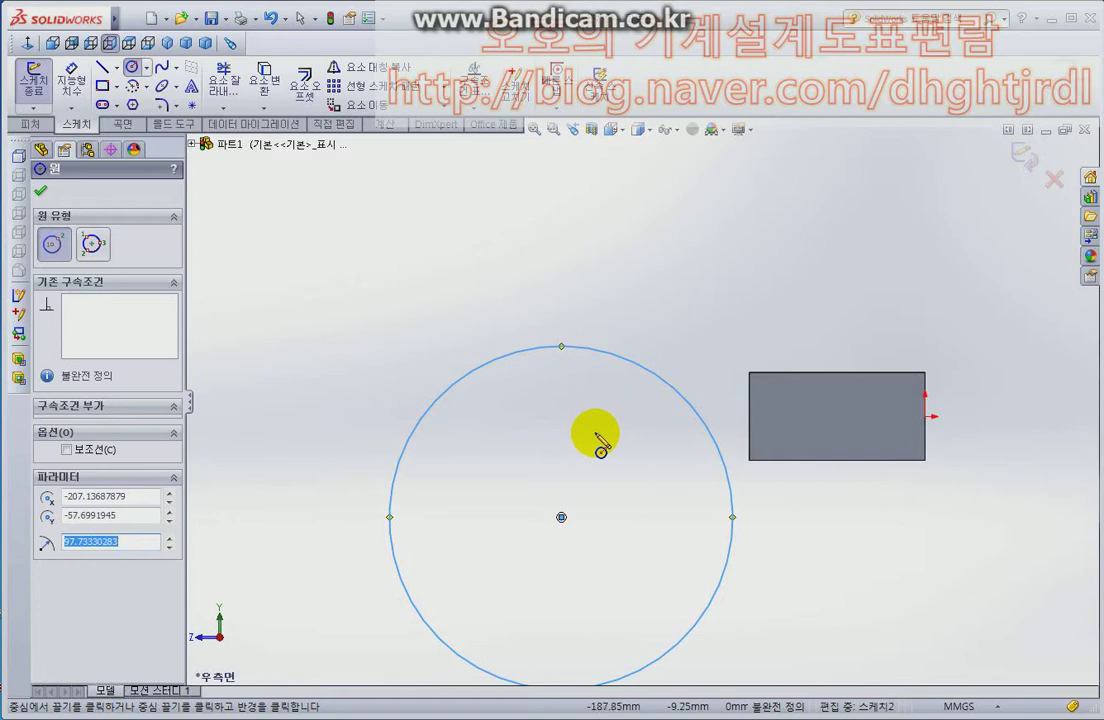
left_click(561, 517)
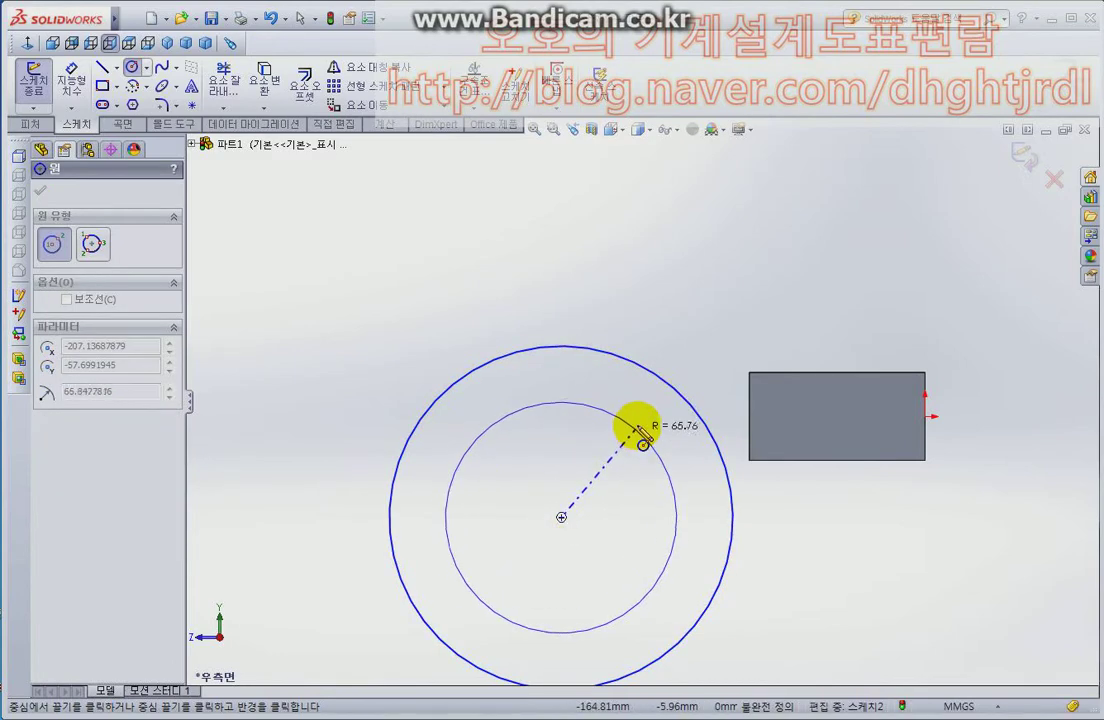
left_click(645, 411)
key("Escape")
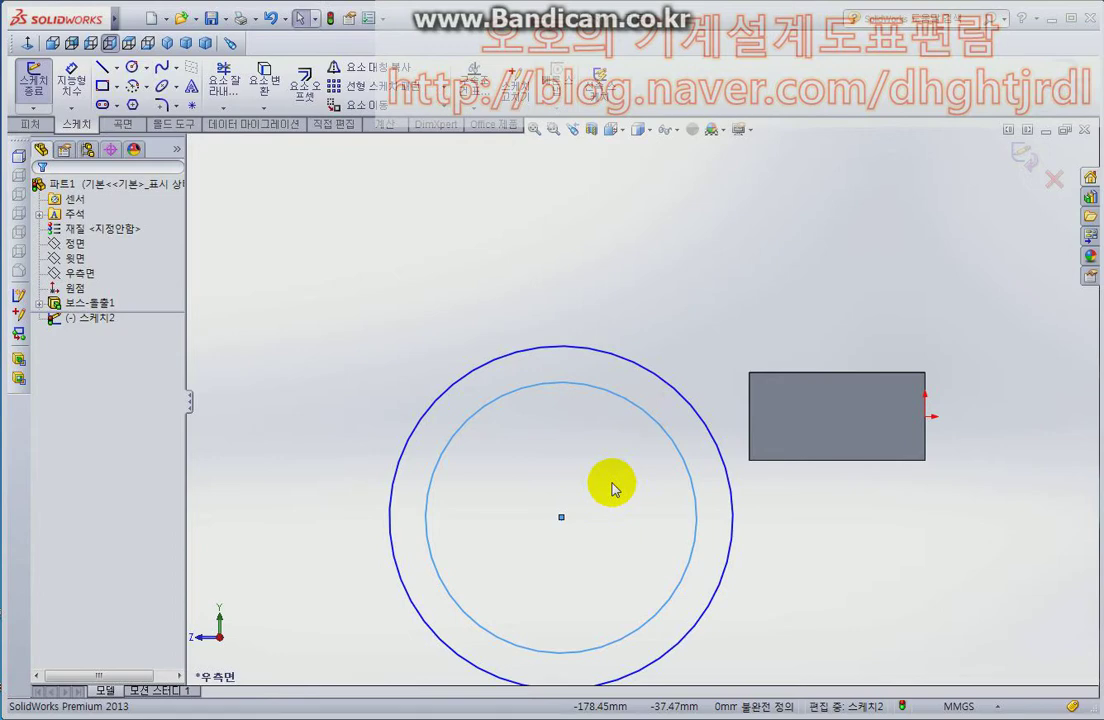
Draw a horizontal line through the circles' centre across both circles.
key("l")
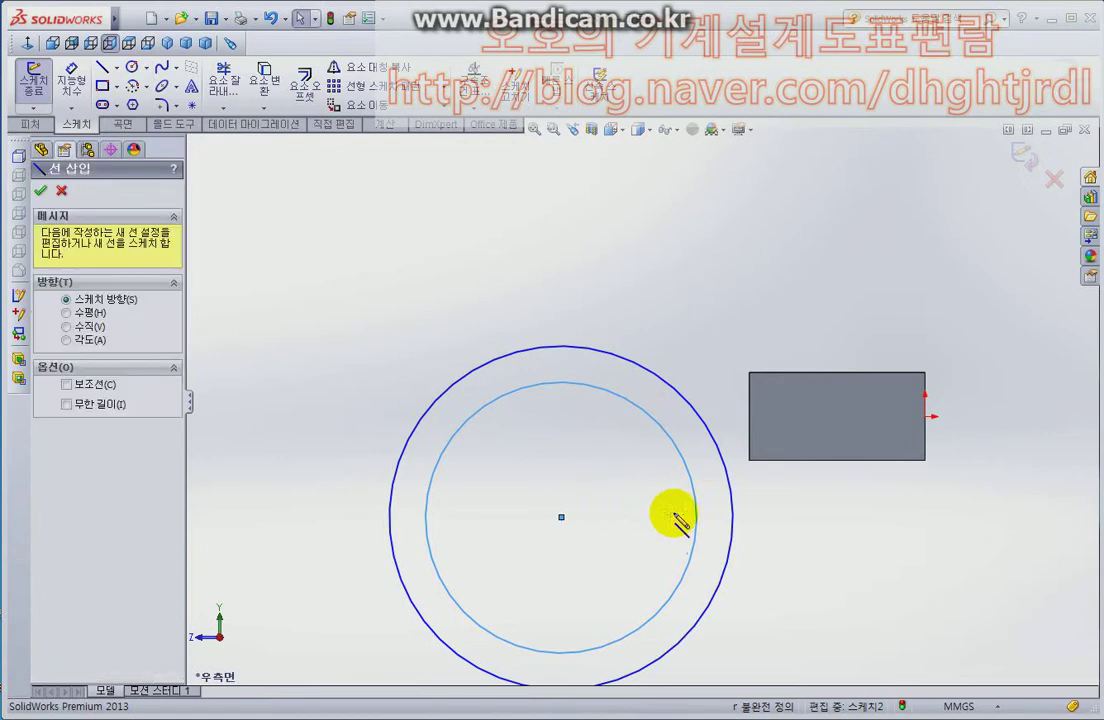
left_click(733, 518)
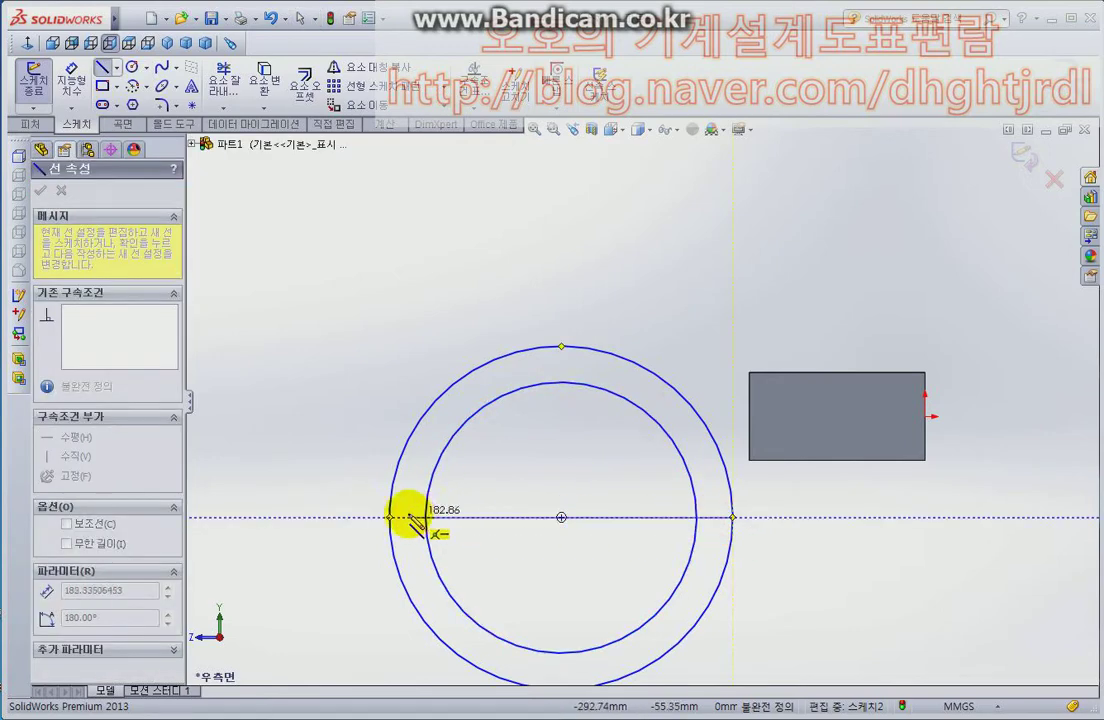
left_click(388, 518)
key("Escape")
left_click_drag(370, 614, 562, 493)
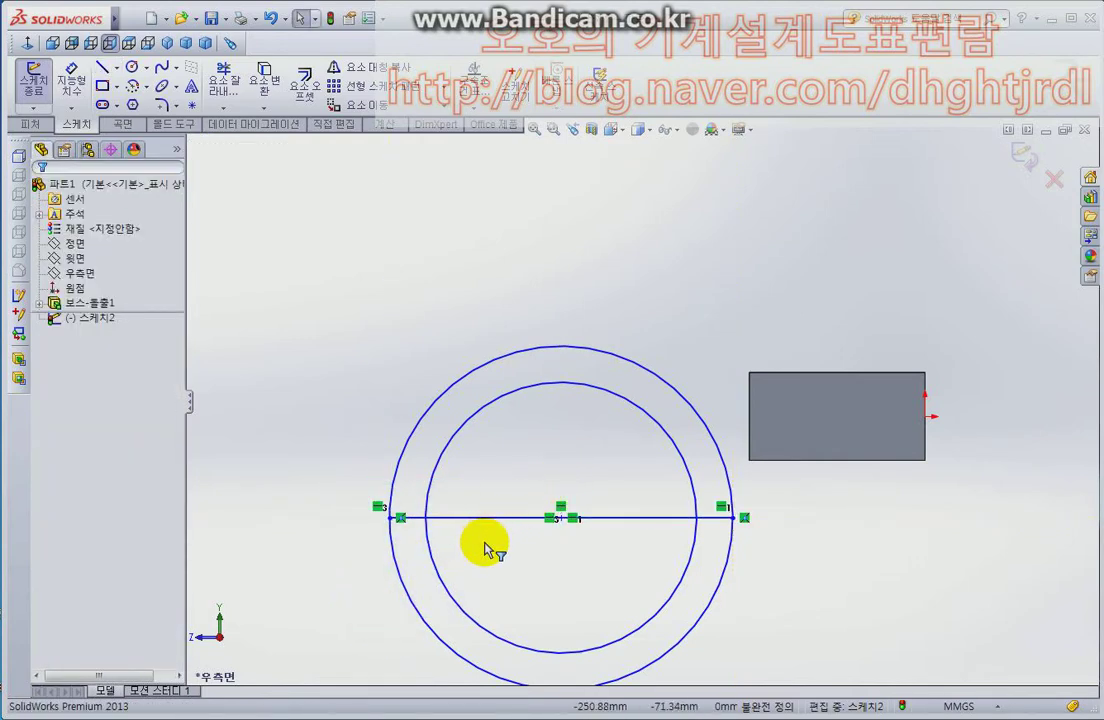
scroll(485, 549, "up", 2)
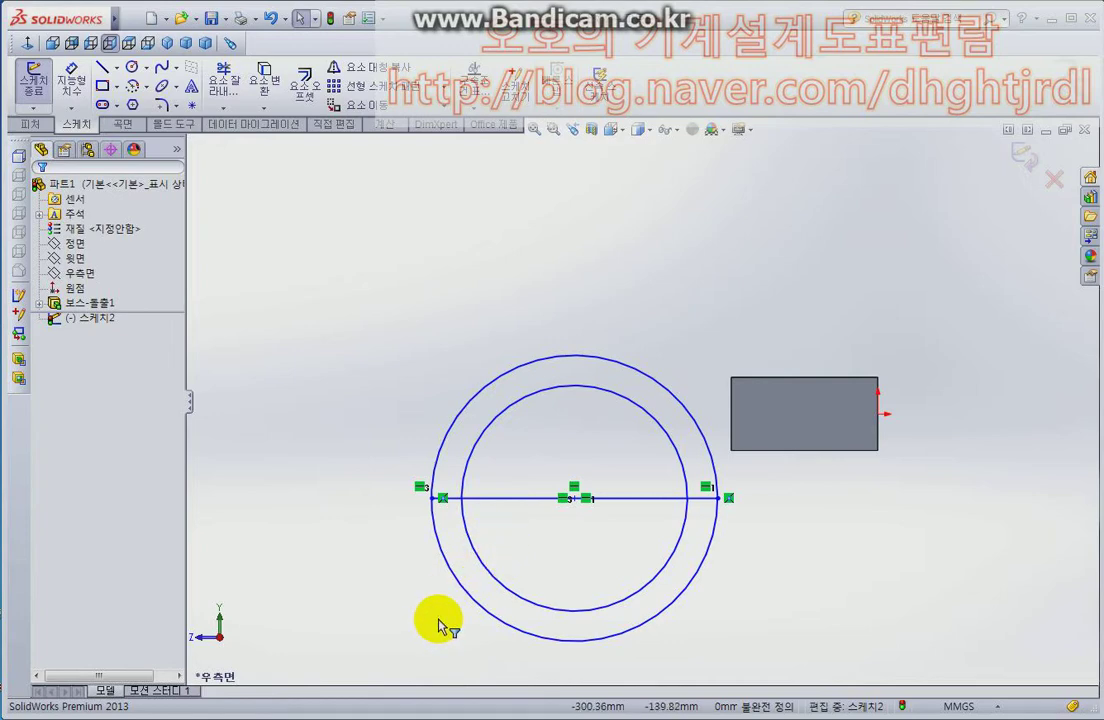
Trim away the lower halves of both circles to leave the arch profile.
left_click(222, 80)
left_click_drag(415, 610, 598, 488)
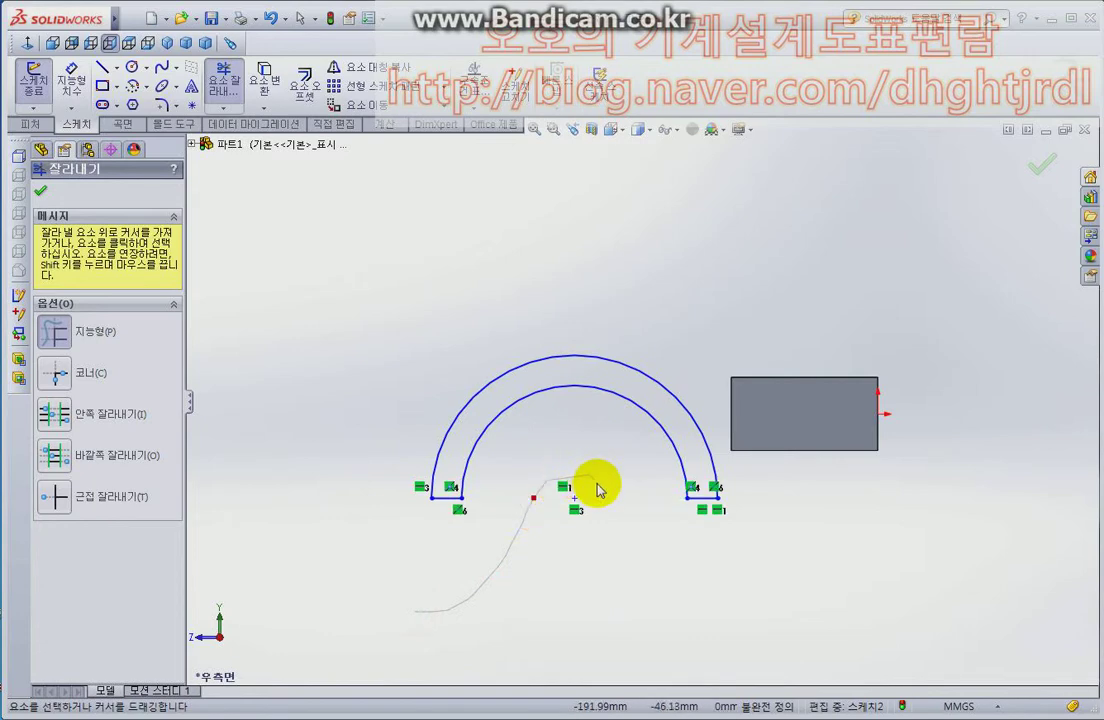
key("Escape")
middle_click_drag(640, 537, 648, 620)
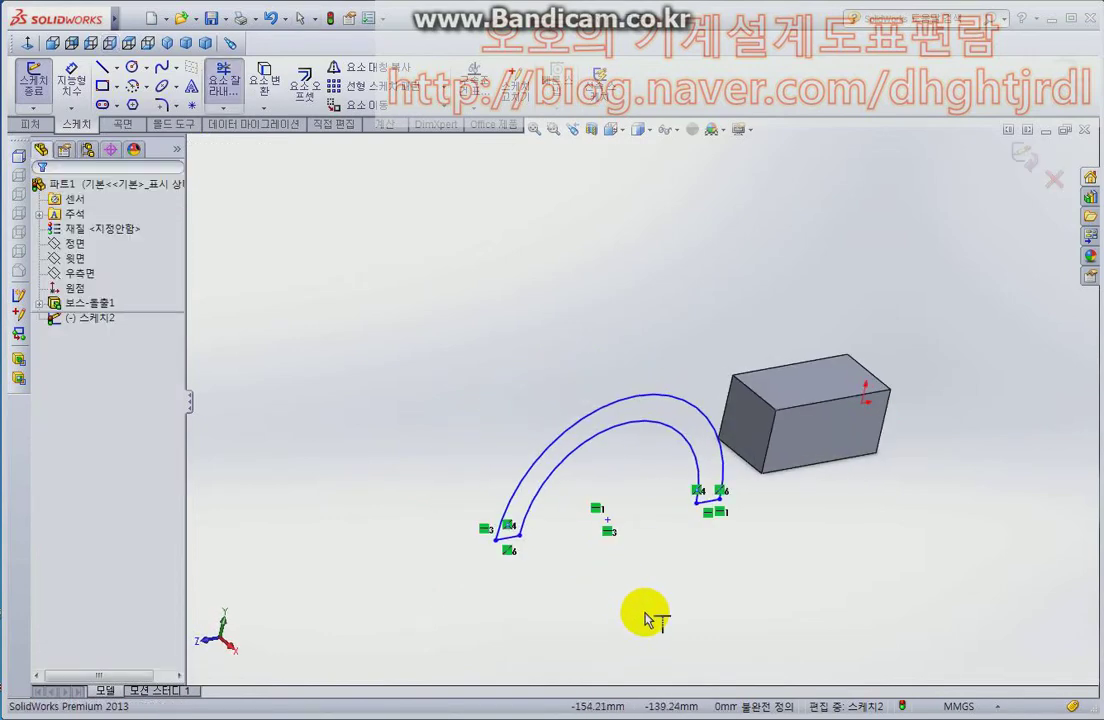
key("Escape")
Extrude the half-ring 100 mm with the Mid Plane end condition.
key("e")
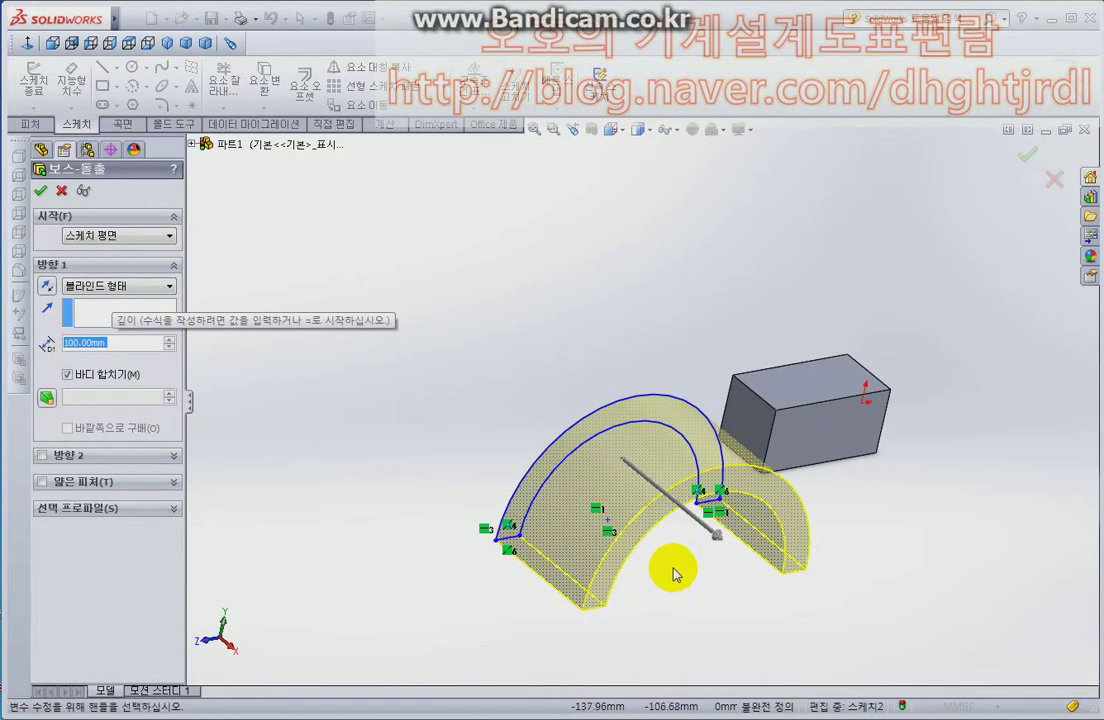
left_click(157, 289)
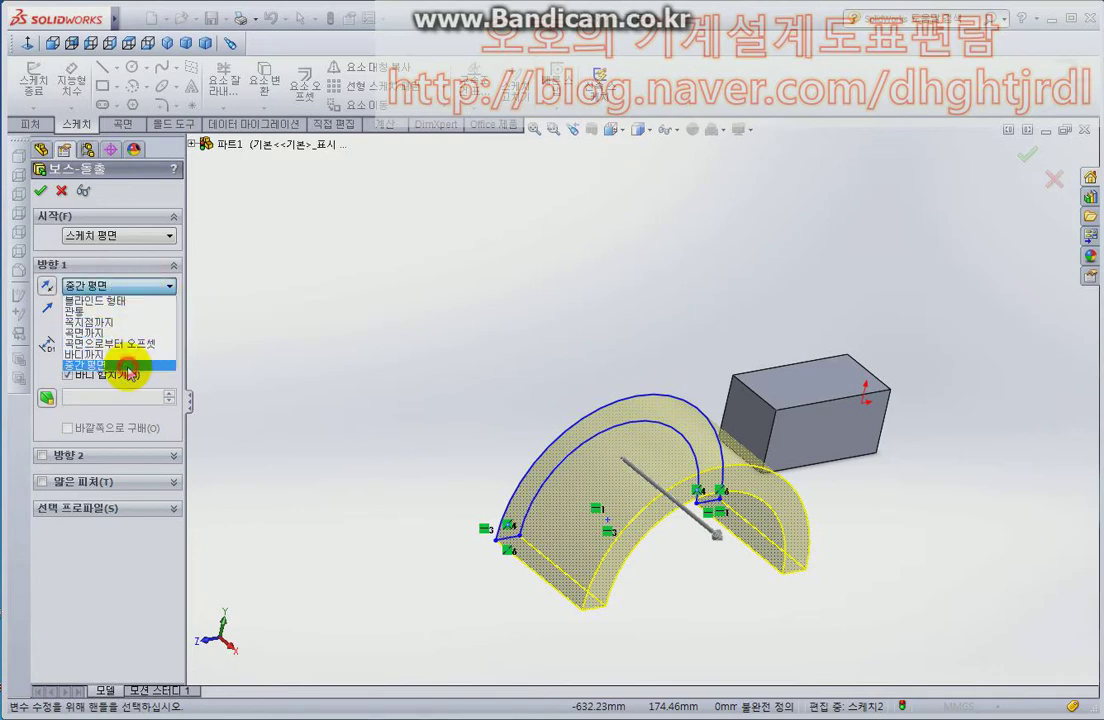
left_click(128, 366)
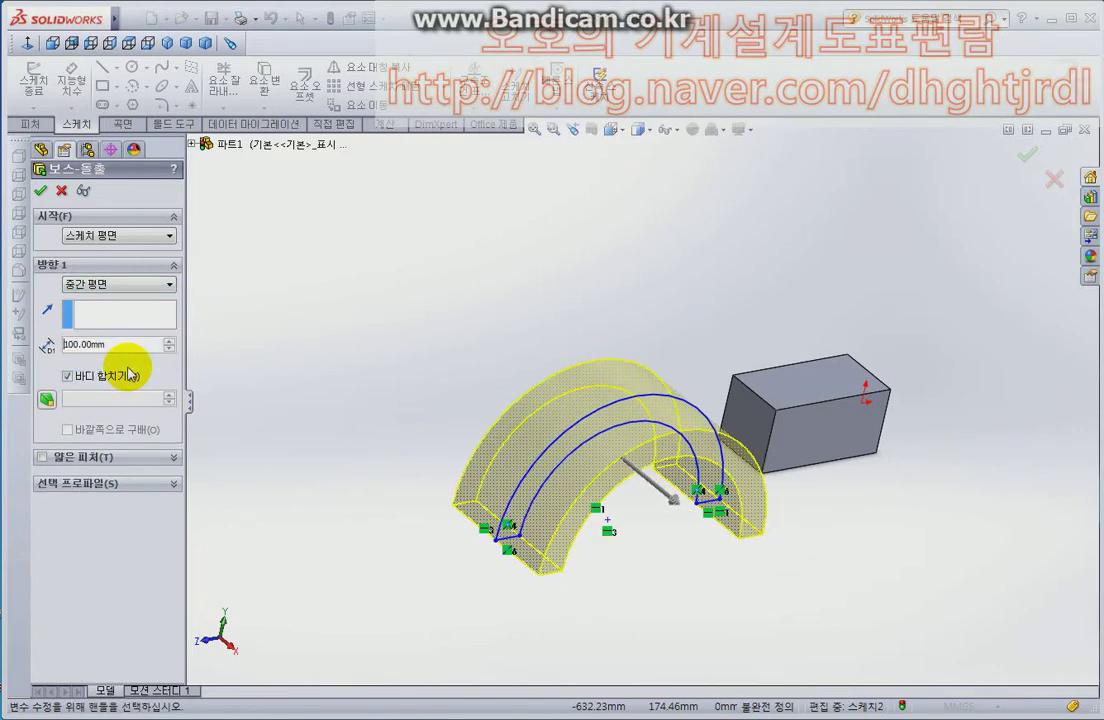
left_click(45, 192)
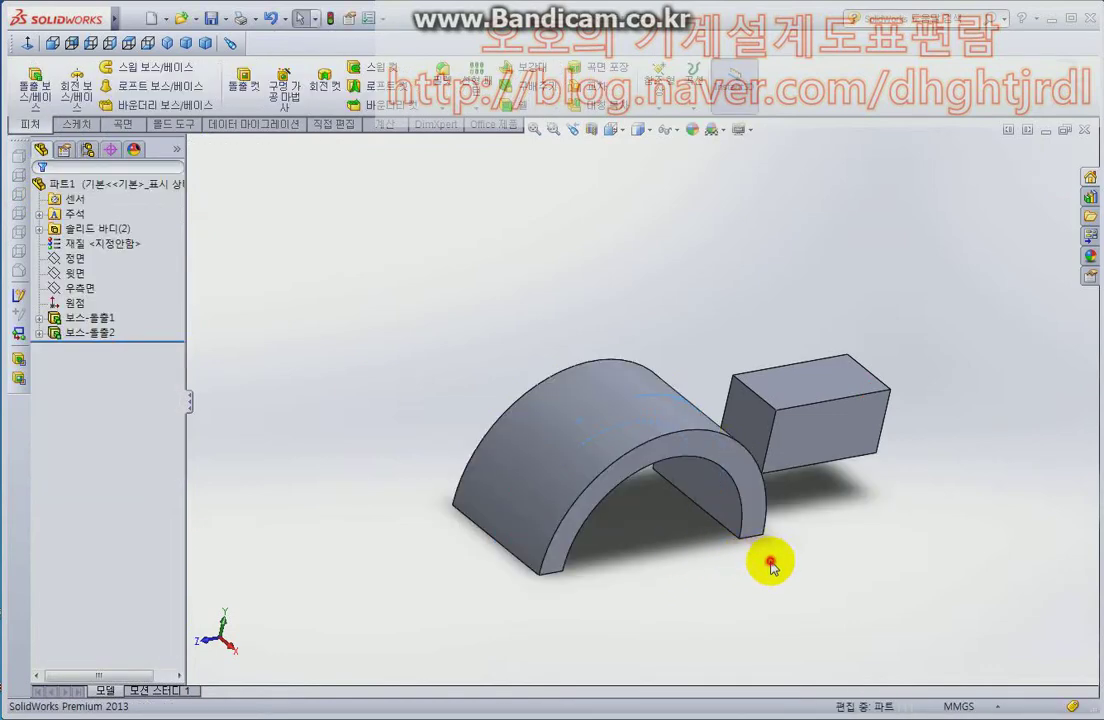
Open Sketch3 on the block's square end face that faces the arch.
mouse_move(771, 565)
middle_mouse_down()
mouse_move(789, 532)
mouse_move(750, 418)
middle_mouse_up()
left_click(750, 418)
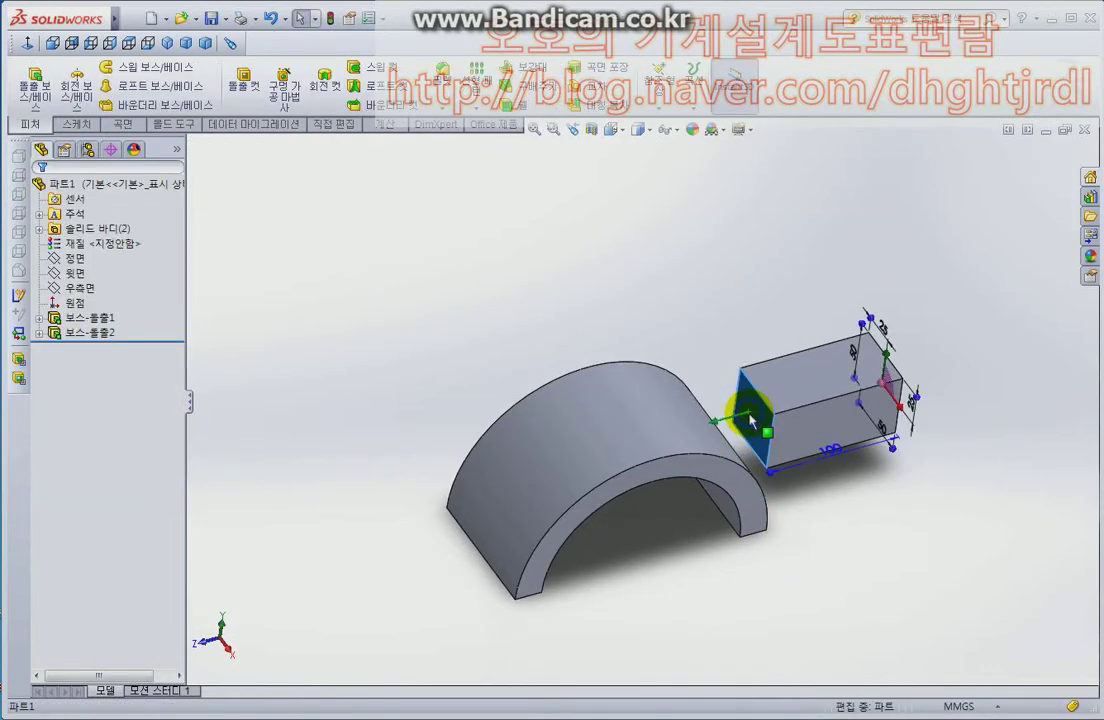
right_click(752, 422)
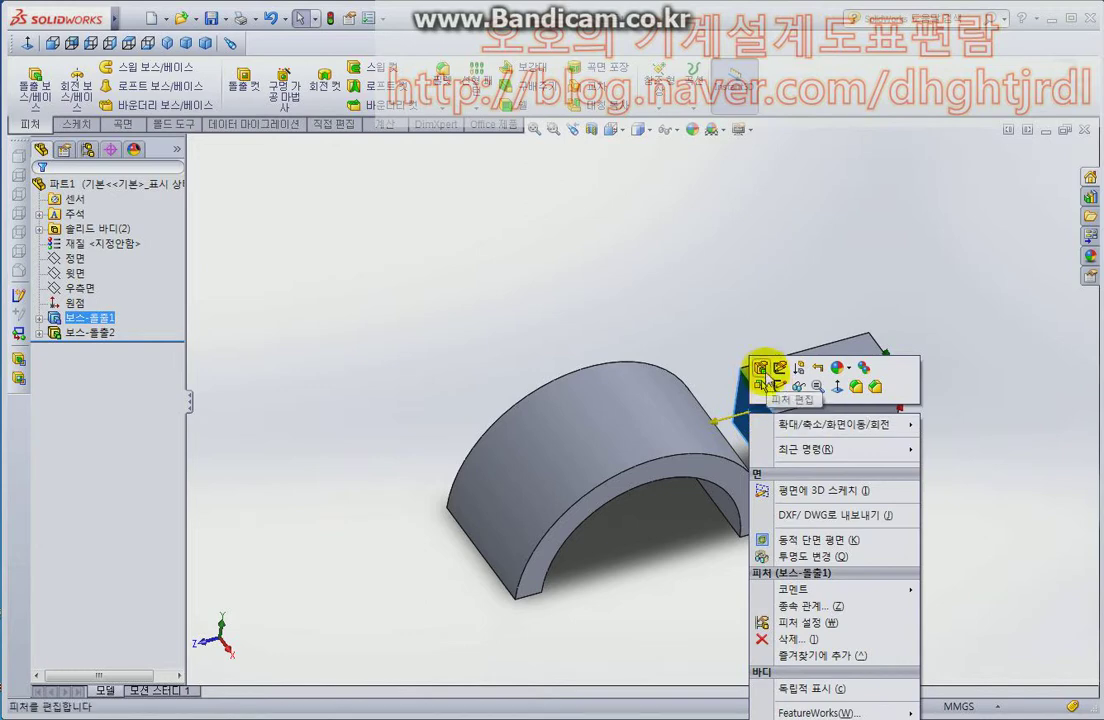
left_click(780, 388)
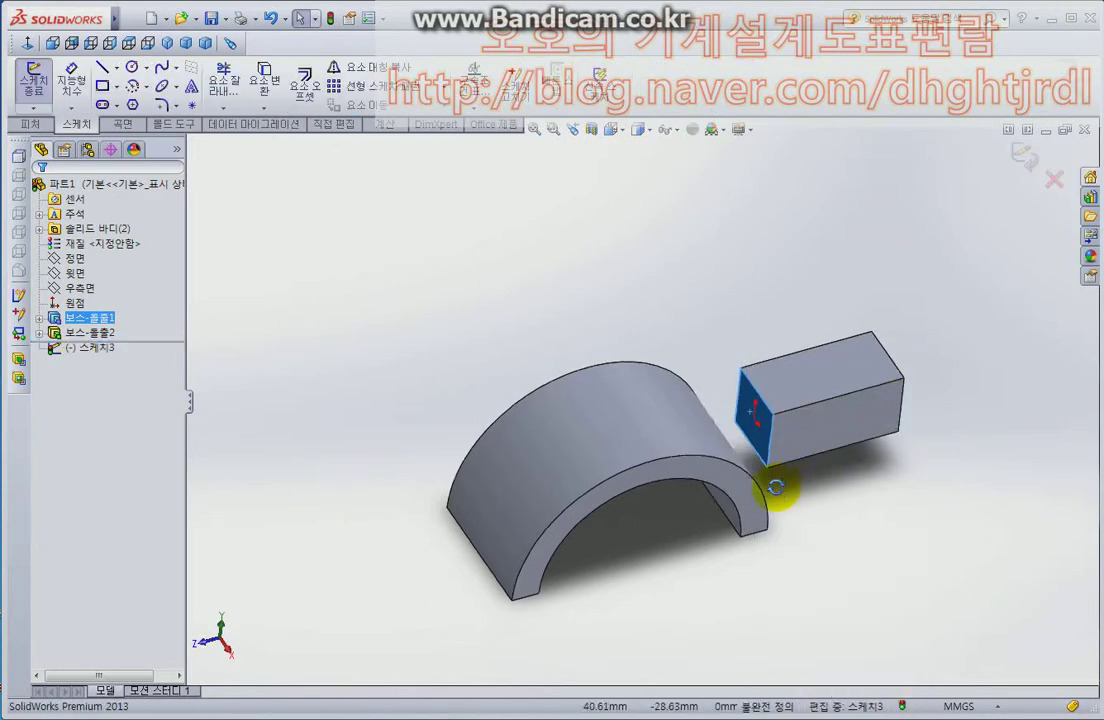
middle_click_drag(785, 482, 770, 460)
scroll(740, 420, "down", 2)
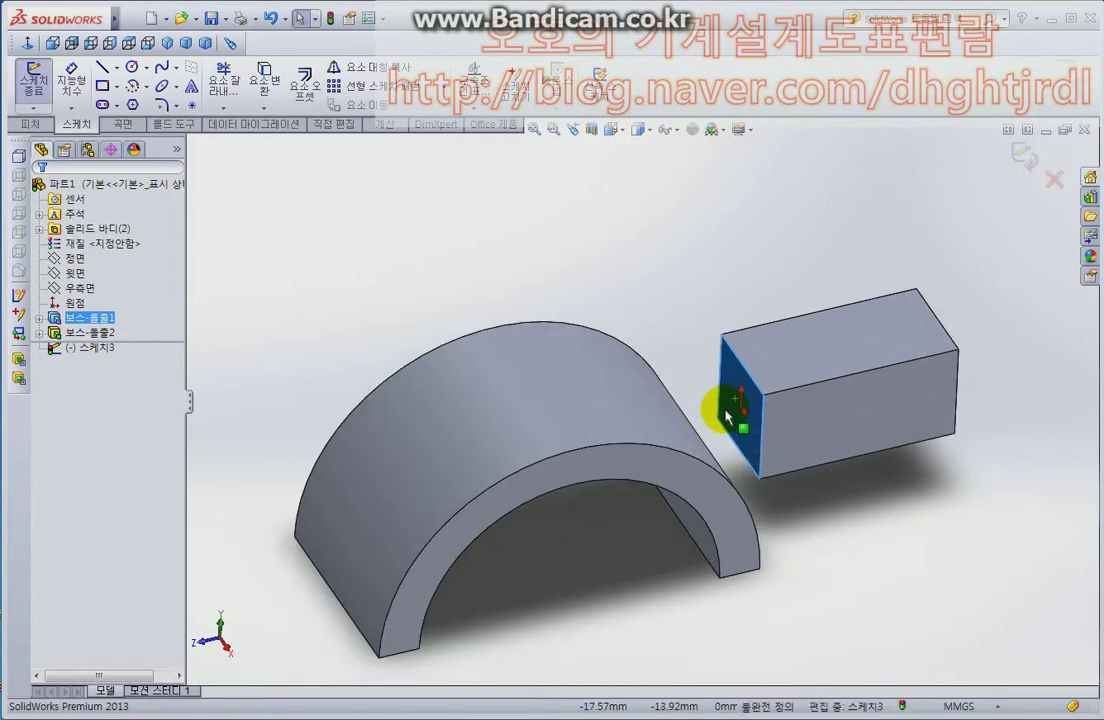
Convert the end face's edges into Sketch3 as a square outline.
left_click(262, 80)
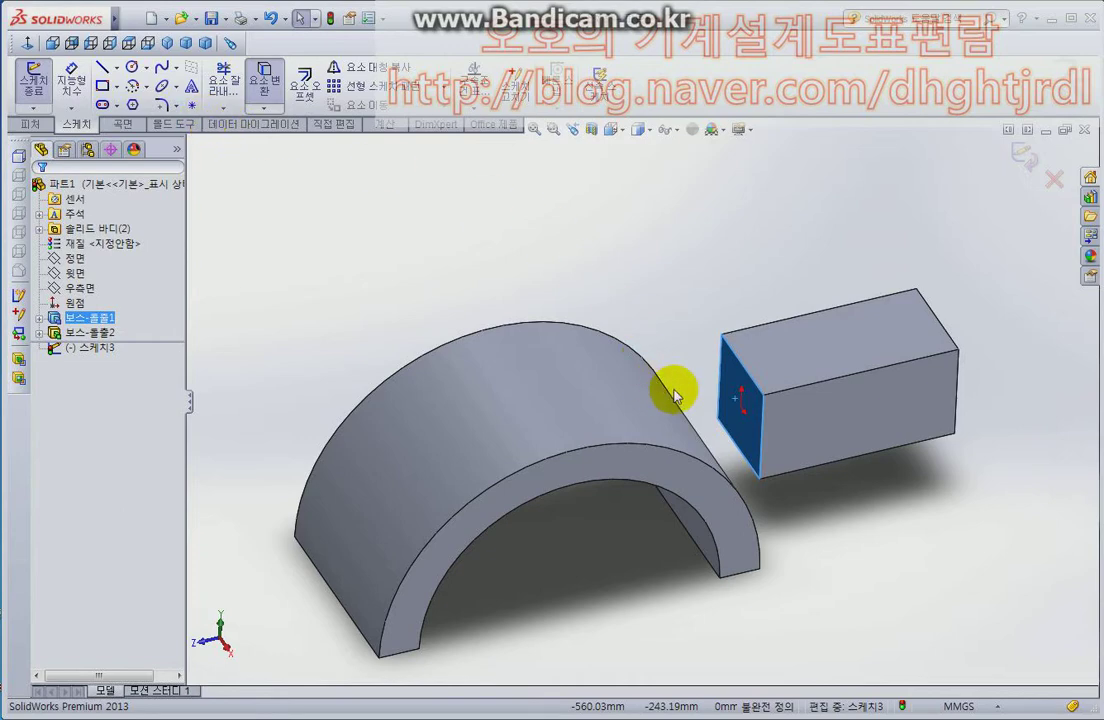
left_click(728, 375)
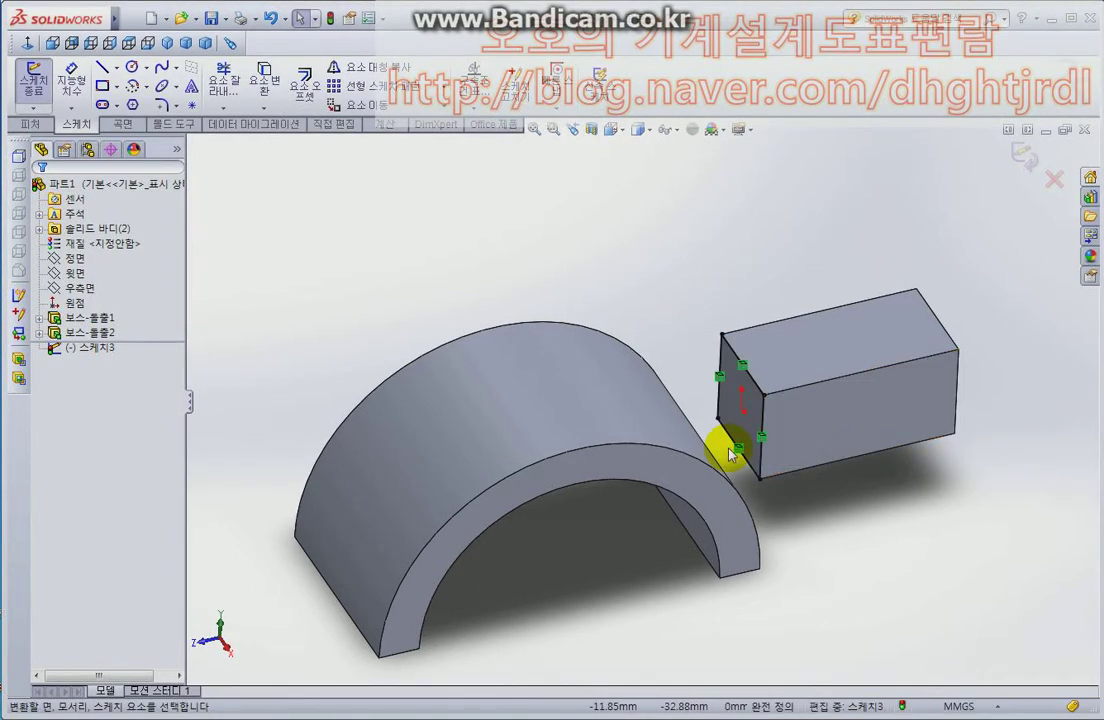
Extrude the square profile Up To Surface, ending on the arch's curved outer face.
key("e")
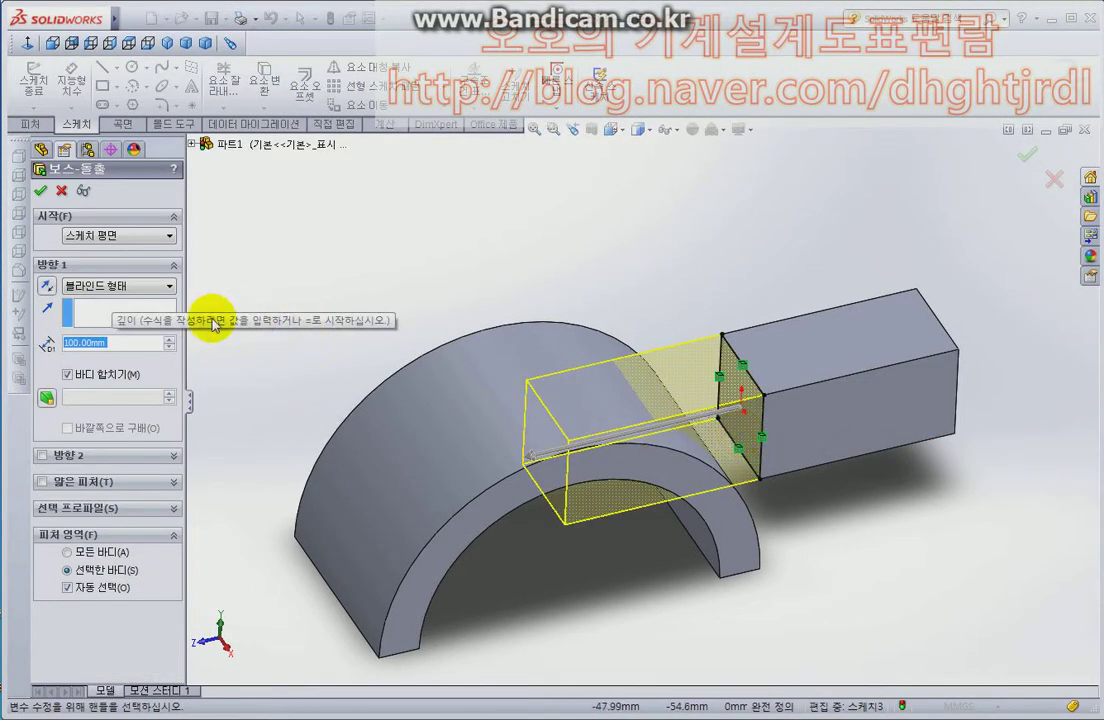
left_click(146, 288)
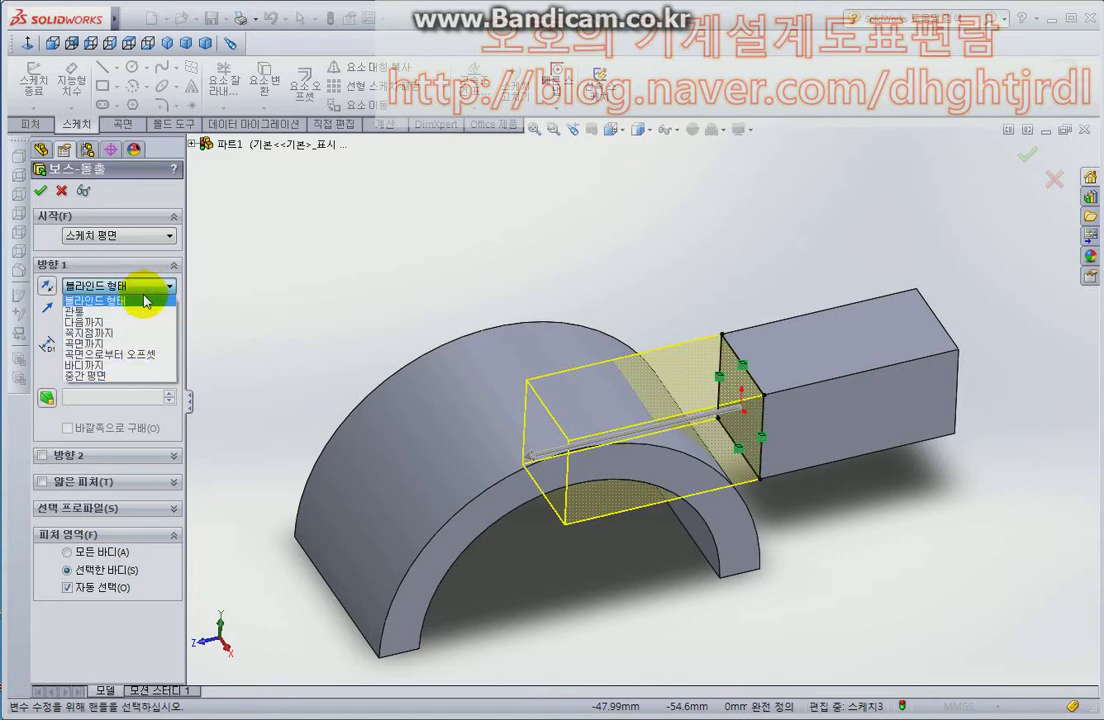
left_click(127, 347)
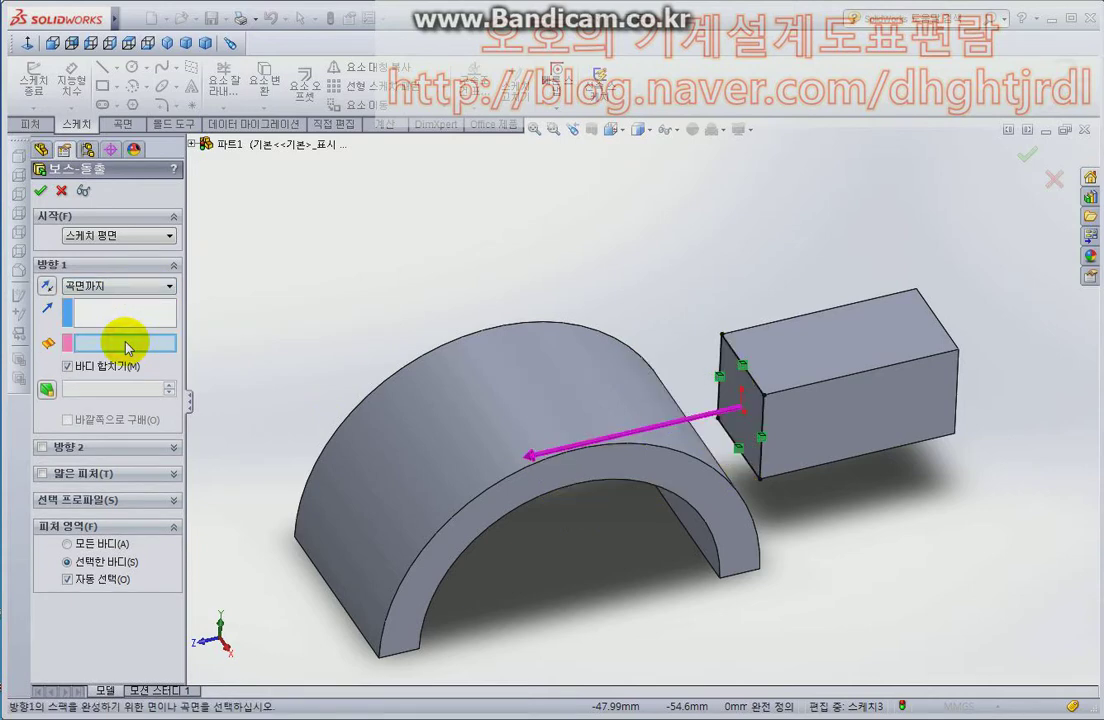
left_click(497, 388)
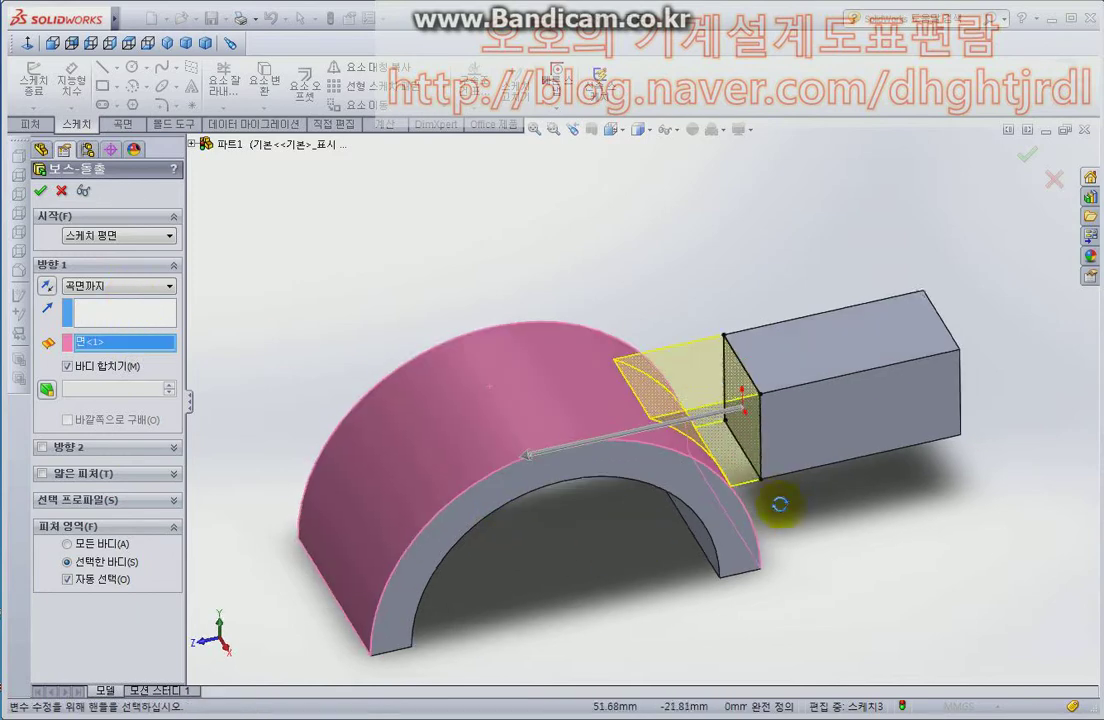
mouse_move(776, 505)
middle_mouse_down()
mouse_move(697, 452)
mouse_move(966, 467)
mouse_move(788, 446)
mouse_move(734, 574)
mouse_move(828, 660)
mouse_move(789, 690)
mouse_move(764, 439)
mouse_move(710, 434)
mouse_move(730, 420)
middle_mouse_up()
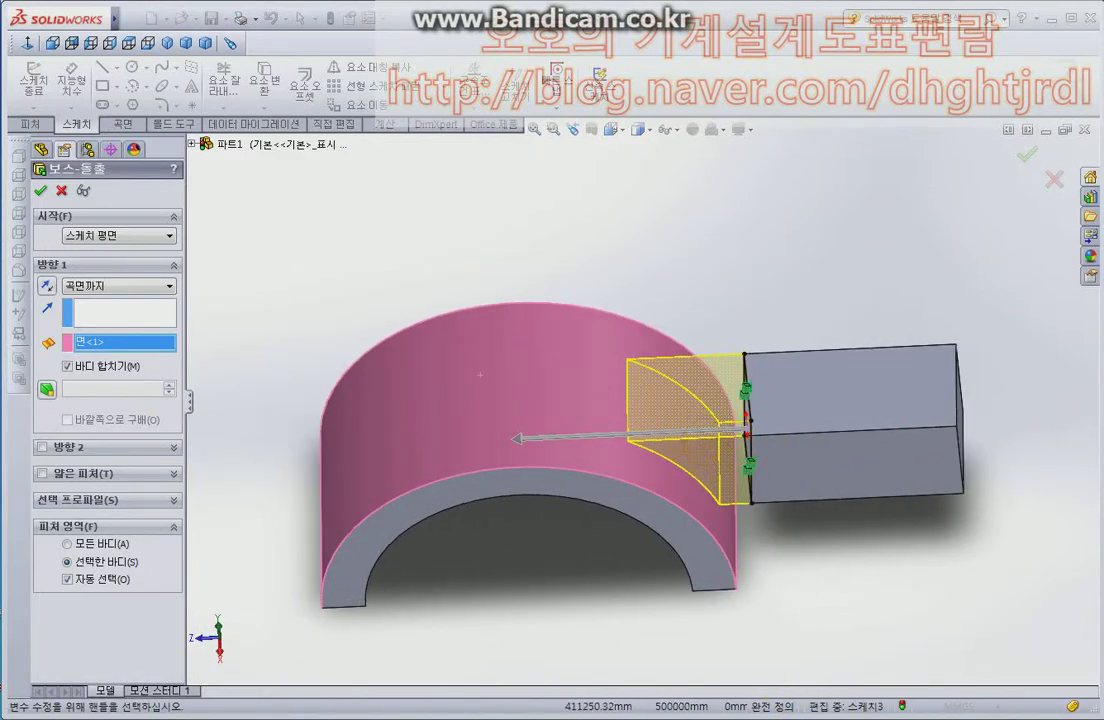
left_click(1022, 156)
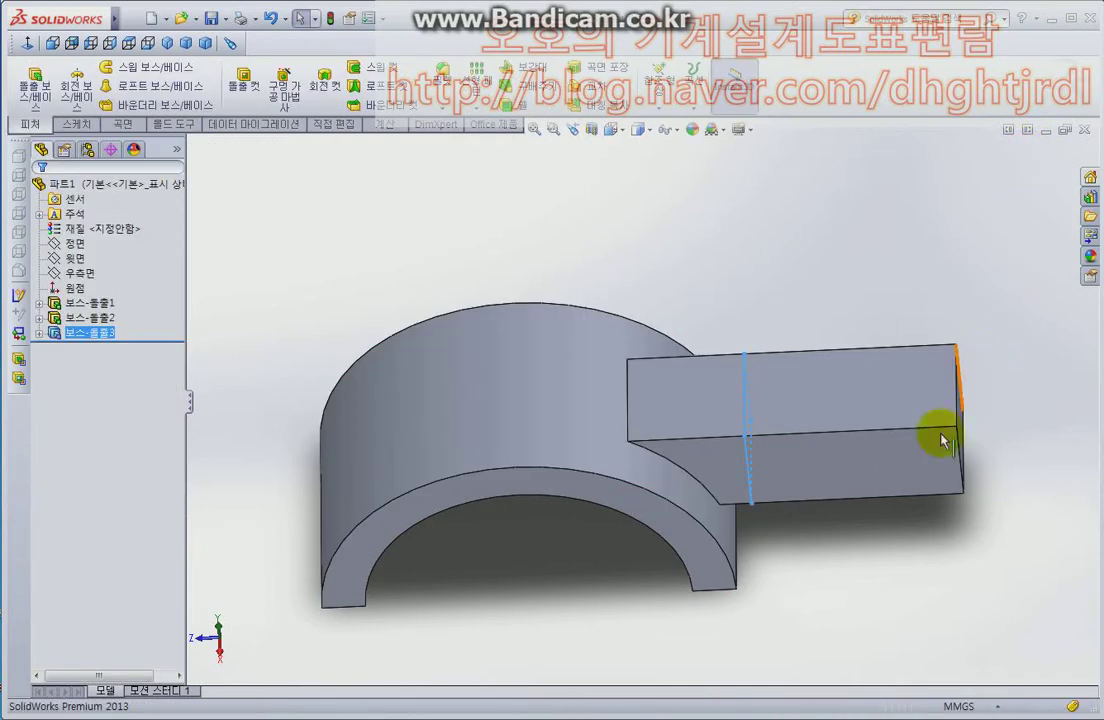
Start a reference plane using the arch's bottom corner, the block-arch corner and a vertex.
mouse_move(764, 586)
middle_mouse_down()
mouse_move(756, 439)
mouse_move(676, 453)
mouse_move(655, 306)
mouse_move(646, 318)
mouse_move(676, 407)
mouse_move(626, 414)
mouse_move(660, 491)
middle_mouse_up()
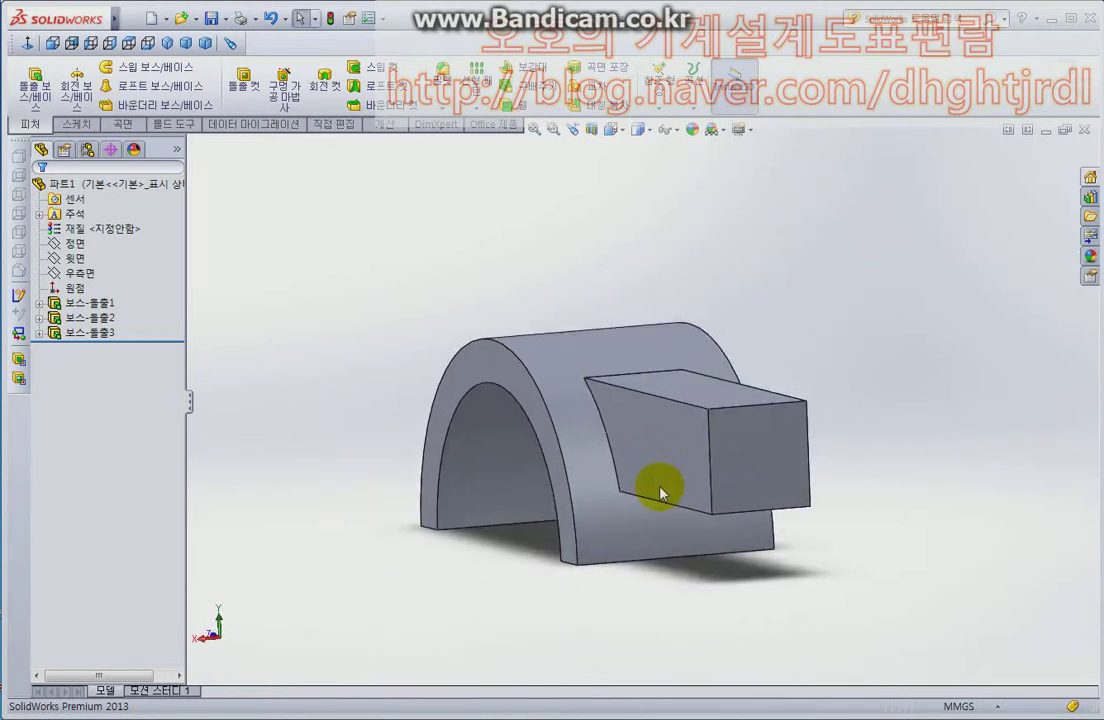
left_click(658, 90)
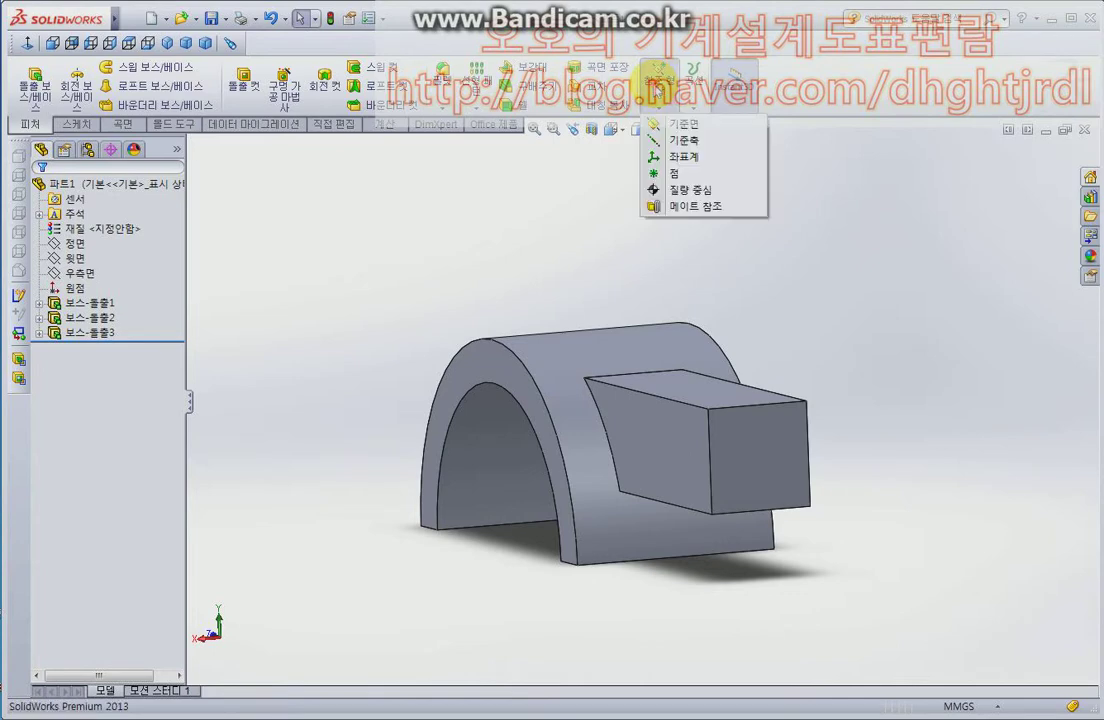
left_click(679, 125)
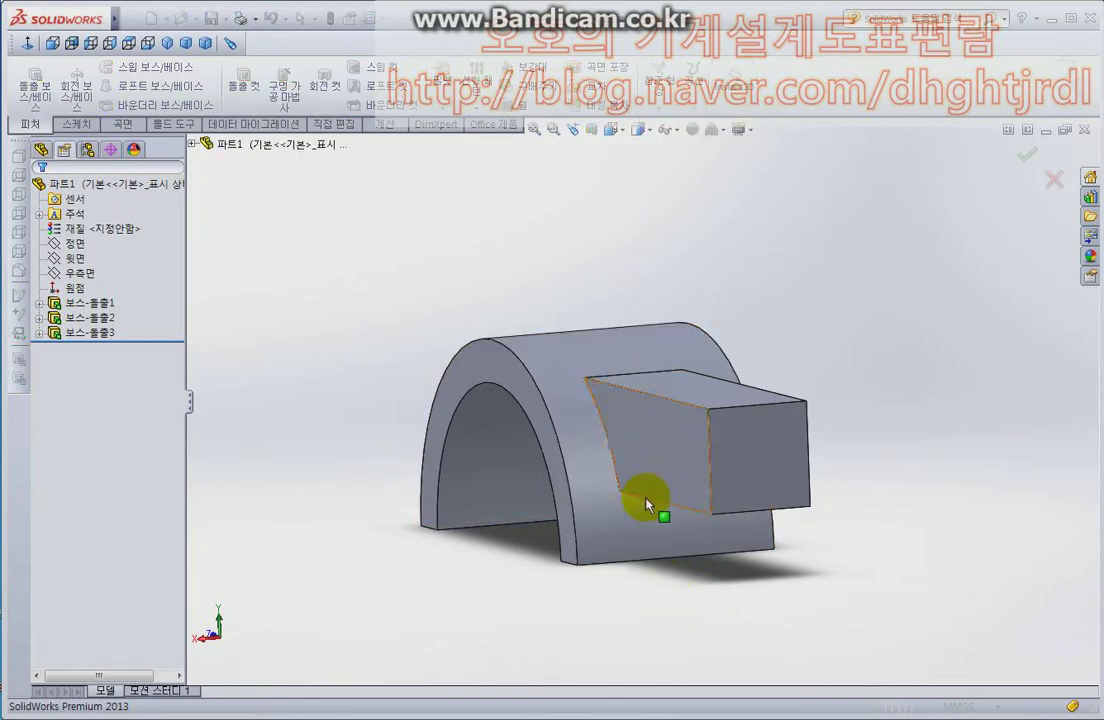
left_click(582, 585)
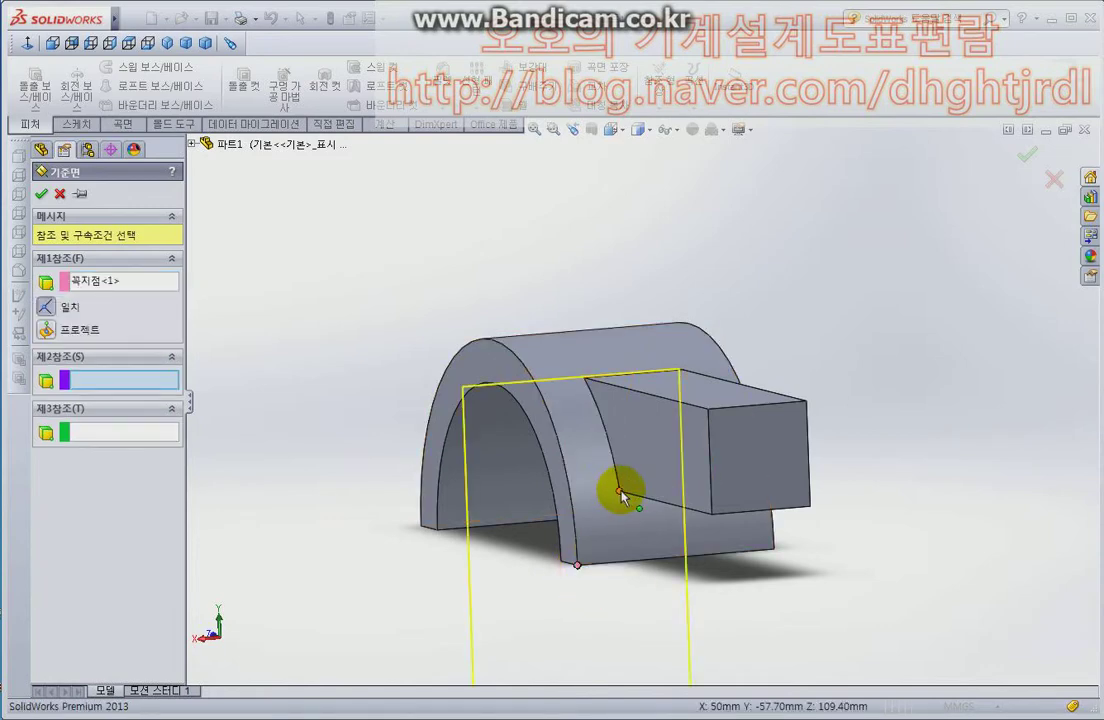
left_click(621, 492)
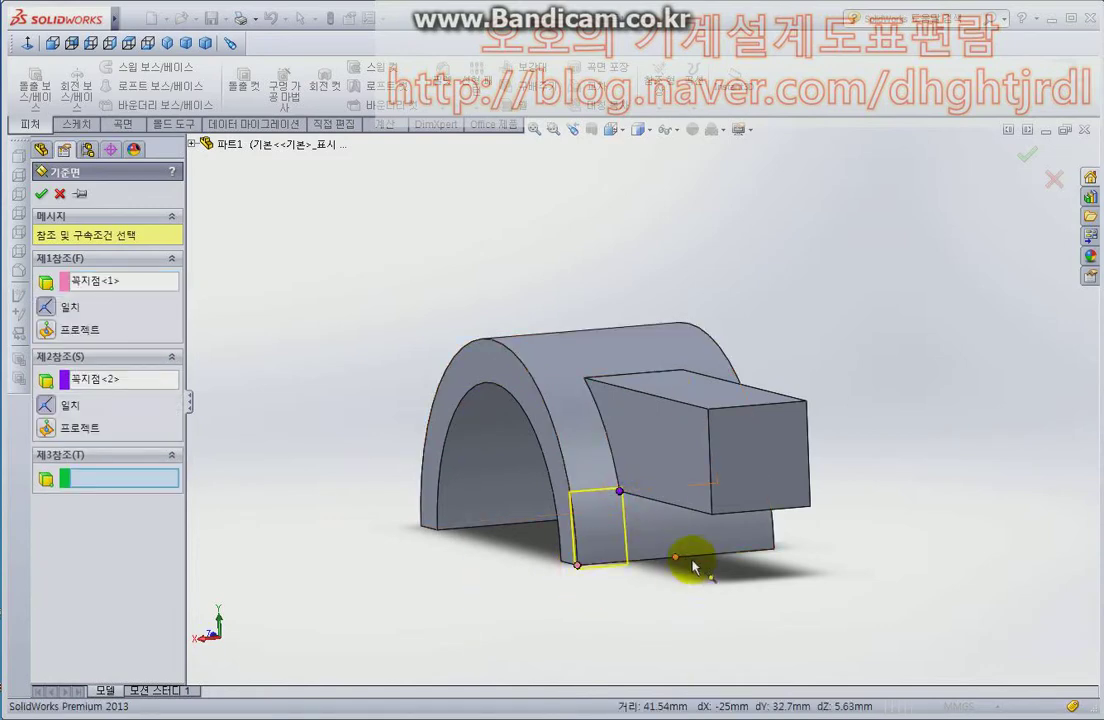
left_click(775, 550)
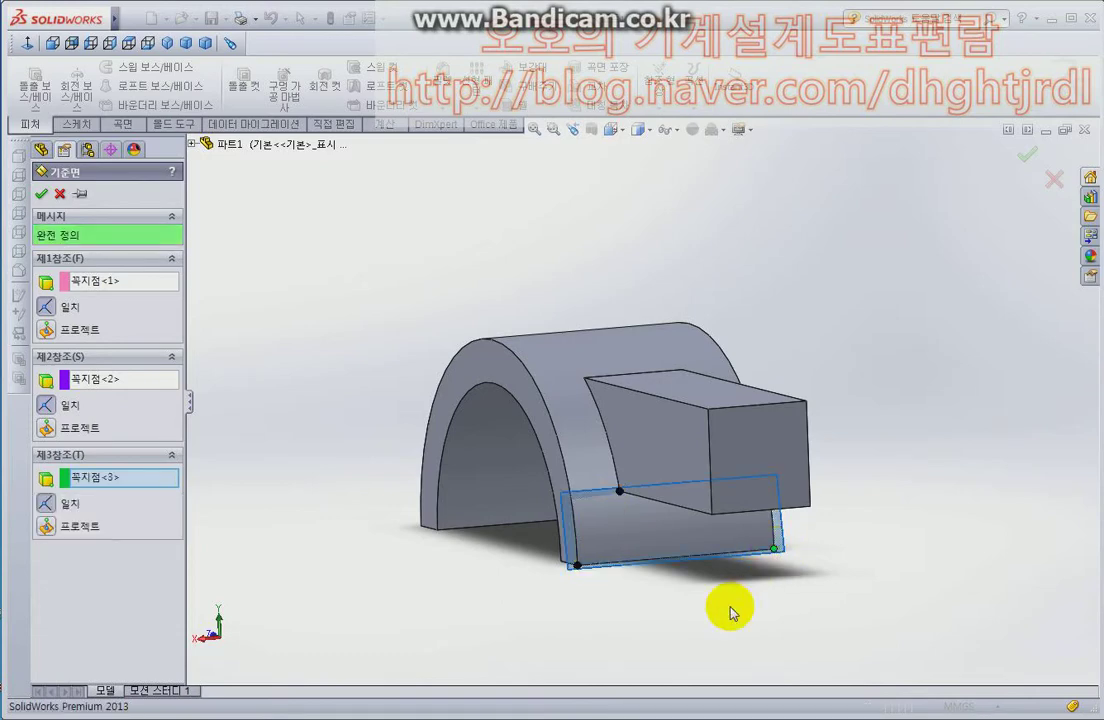
mouse_move(729, 609)
middle_mouse_down()
mouse_move(582, 564)
mouse_move(636, 518)
middle_mouse_up()
middle_click_drag(628, 535, 584, 559)
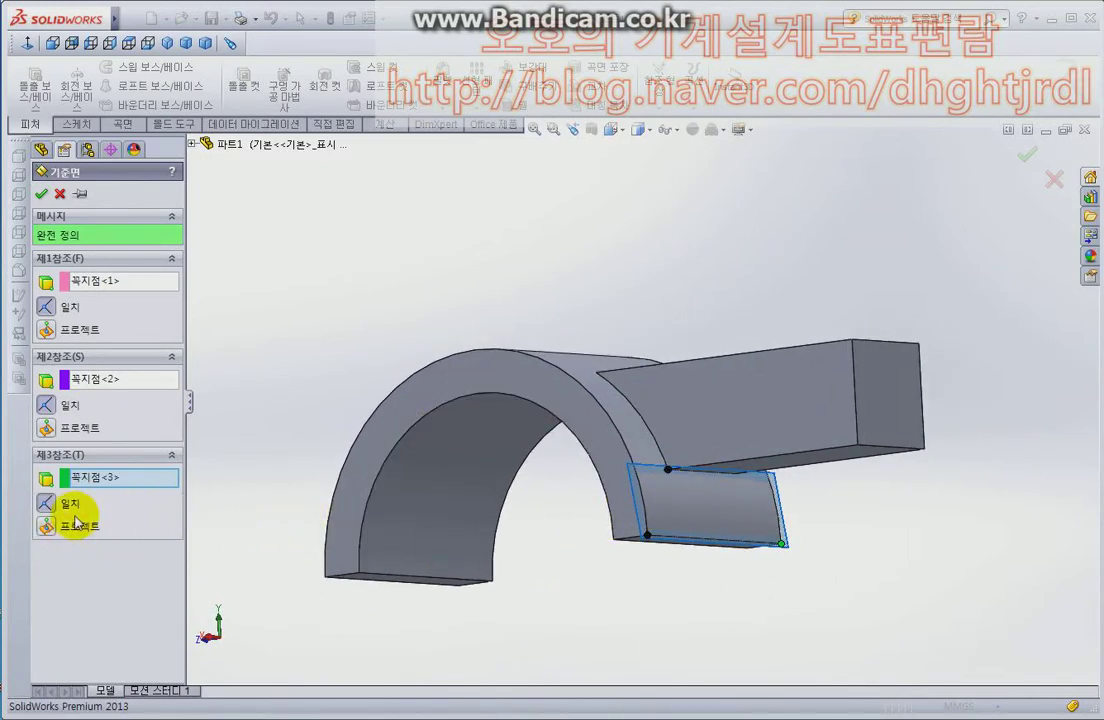
middle_click_drag(606, 530, 569, 567)
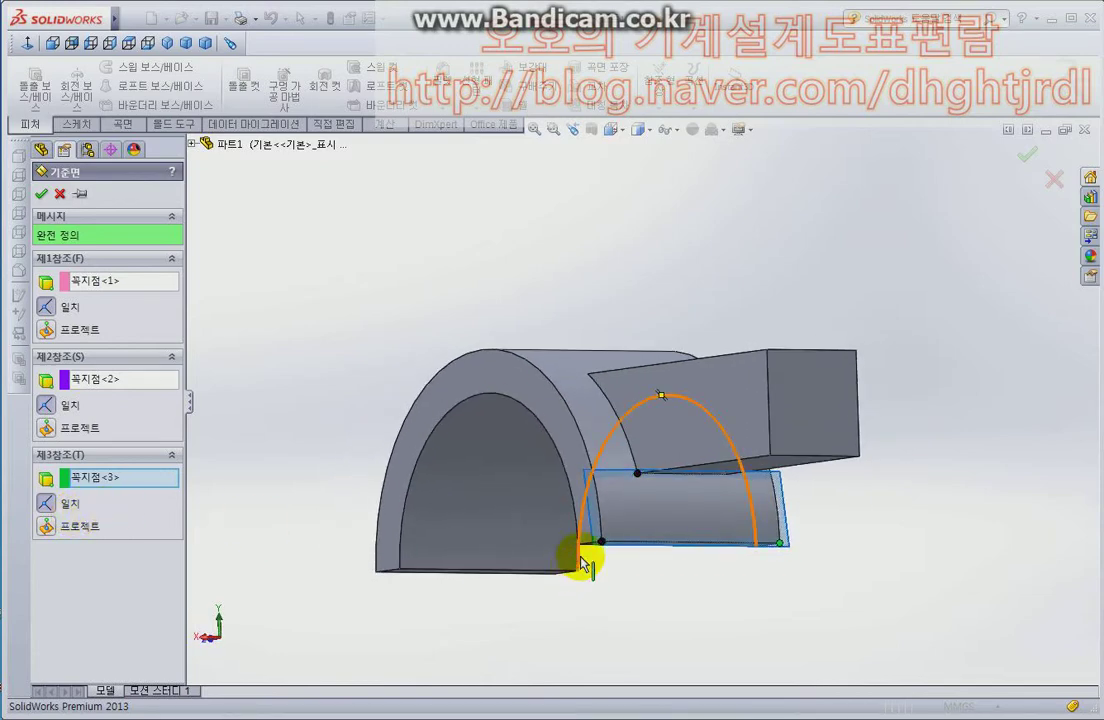
Replace the first two plane references with the arch's front face and the box's lower face.
left_click(78, 283)
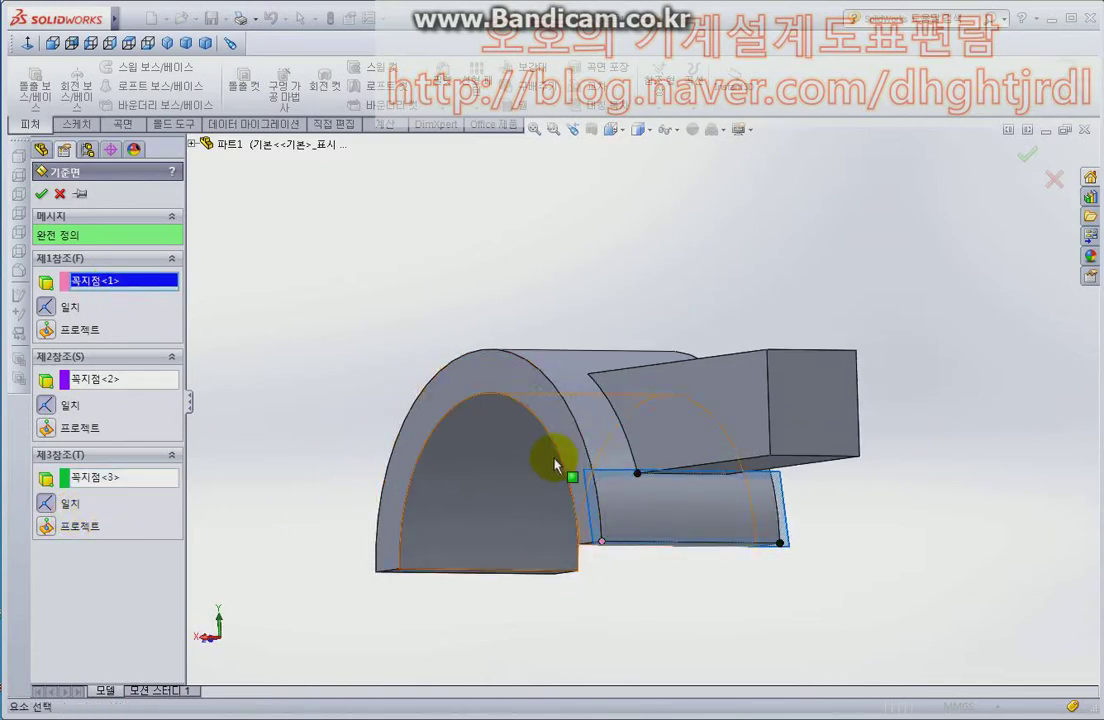
left_click(590, 522)
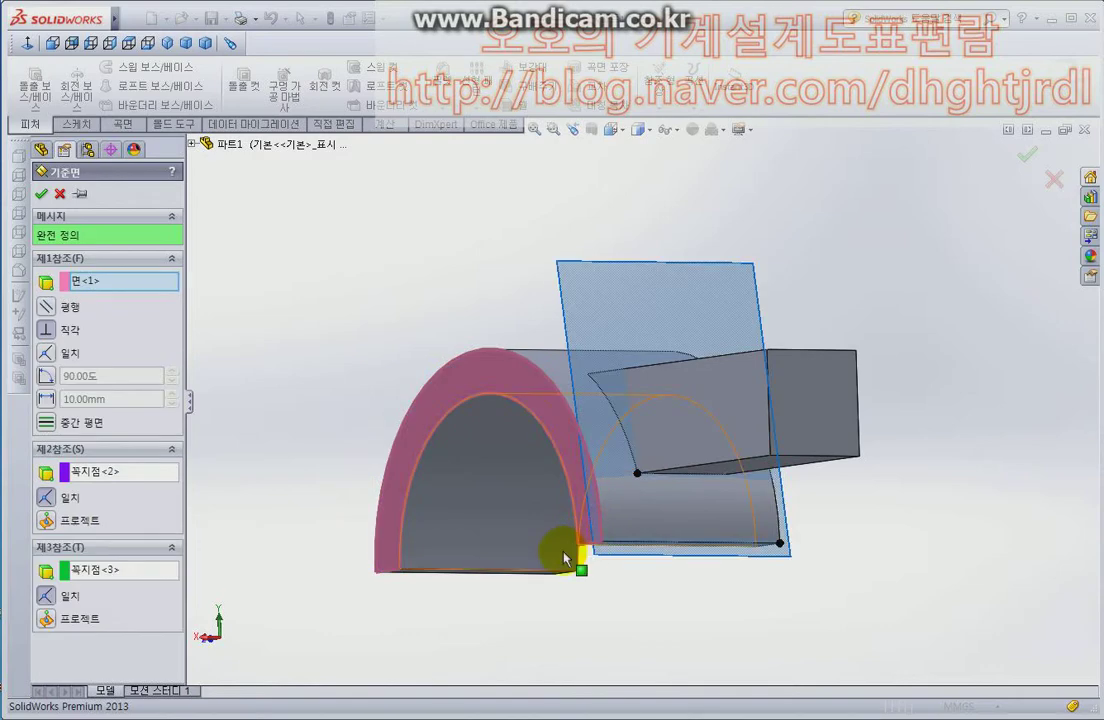
left_click(150, 471)
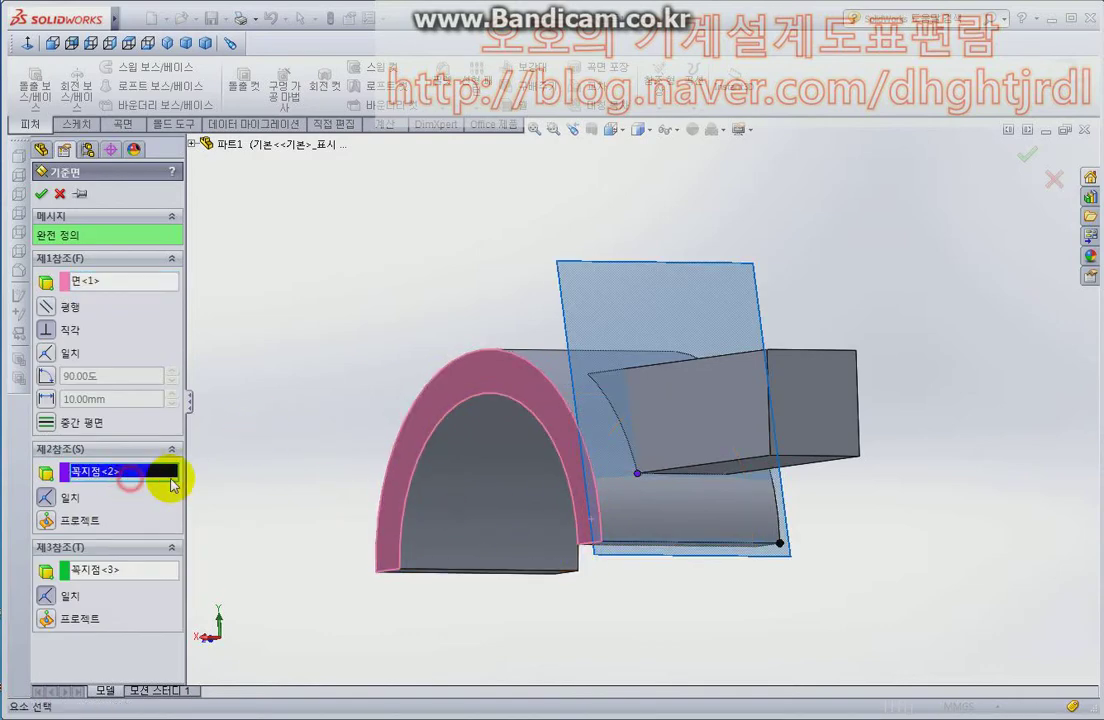
left_click(717, 474)
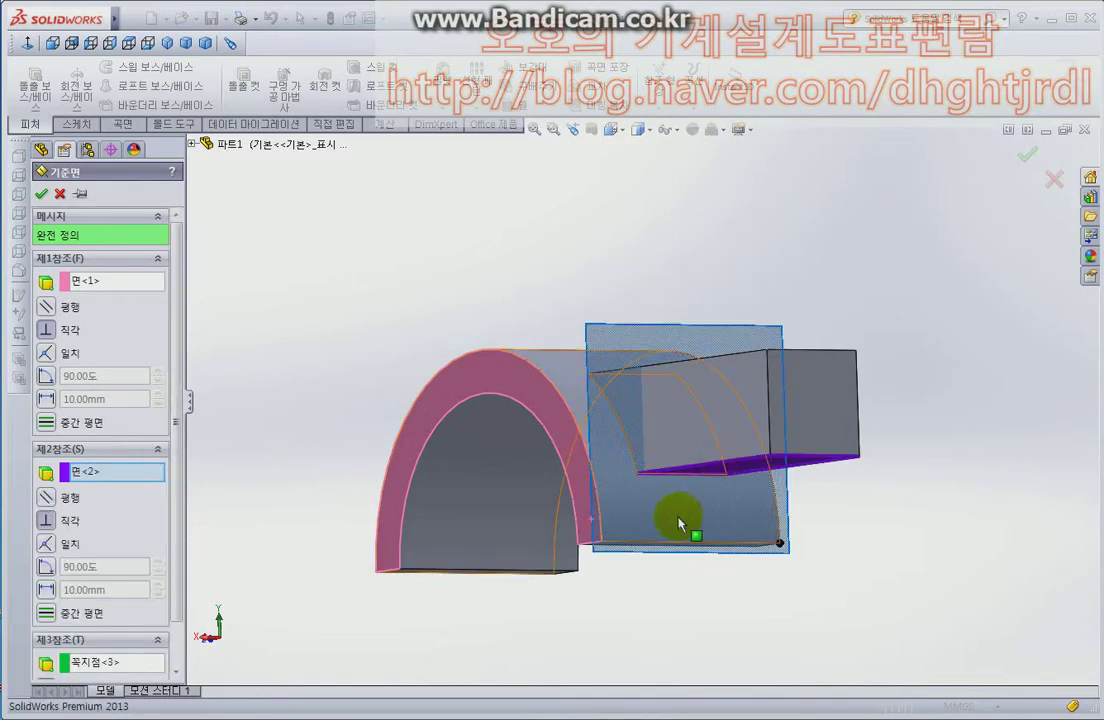
mouse_move(617, 502)
middle_mouse_down()
mouse_move(554, 461)
mouse_move(572, 345)
mouse_move(562, 298)
mouse_move(588, 420)
mouse_move(631, 451)
mouse_move(564, 512)
mouse_move(727, 547)
mouse_move(681, 541)
mouse_move(670, 522)
middle_mouse_up()
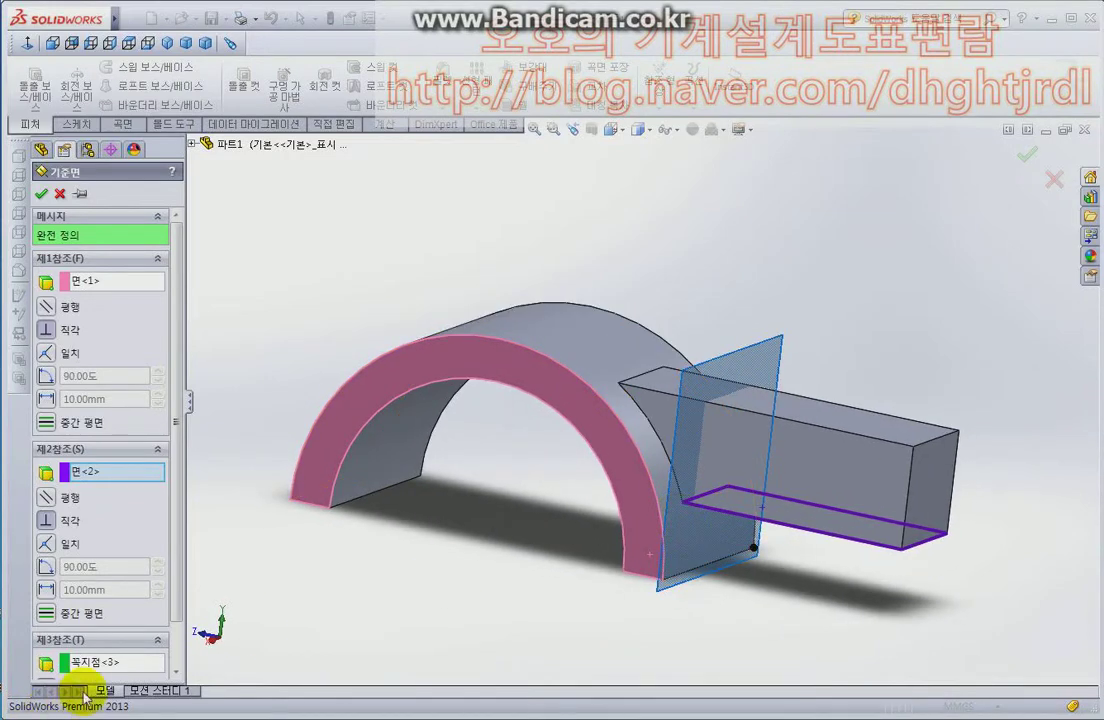
Set the third reference to the arch's top vertex and accept Plane1.
left_click(118, 663)
left_click(902, 552)
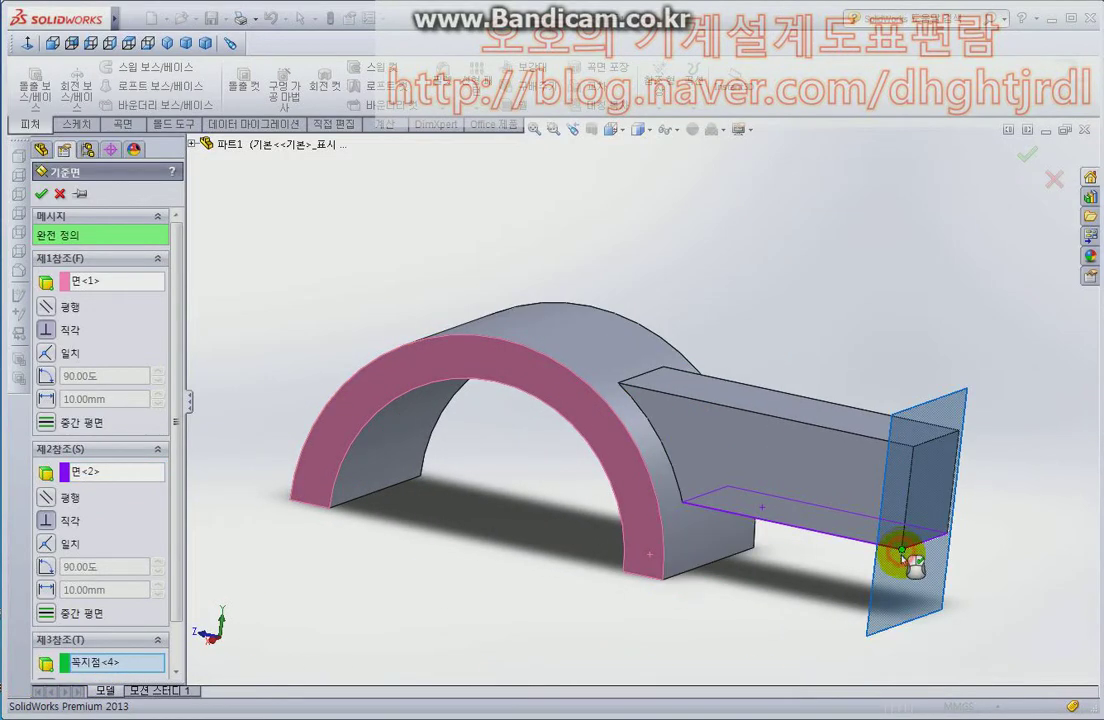
left_click(683, 503)
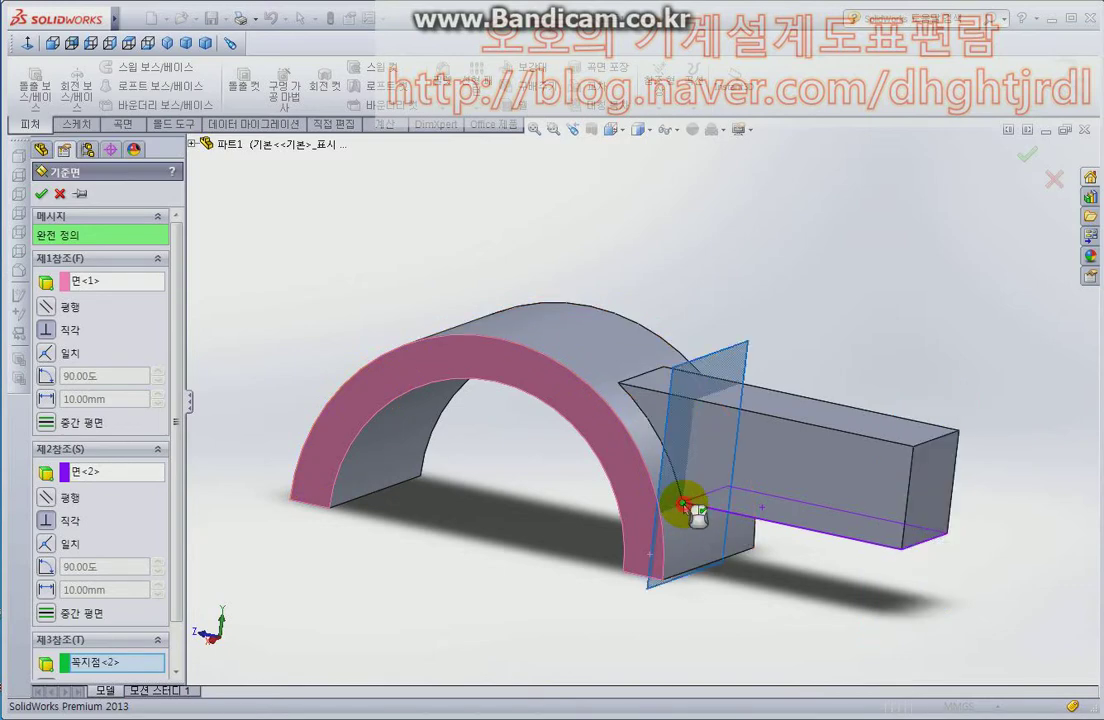
left_click(621, 385)
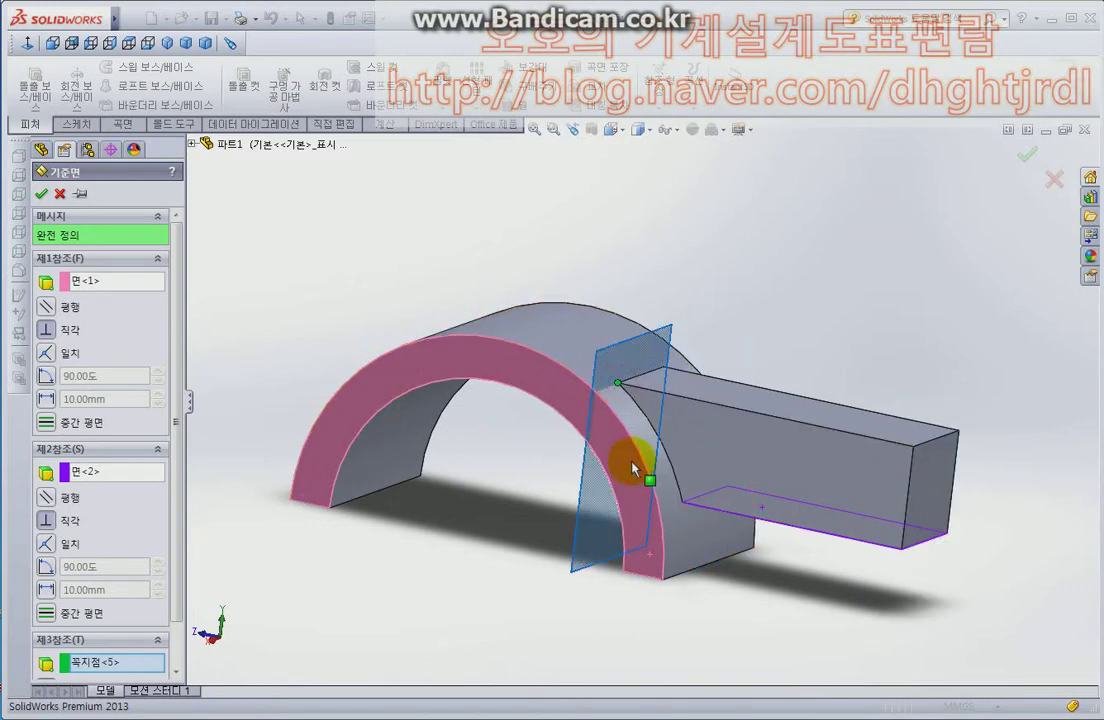
middle_click_drag(607, 461, 611, 394)
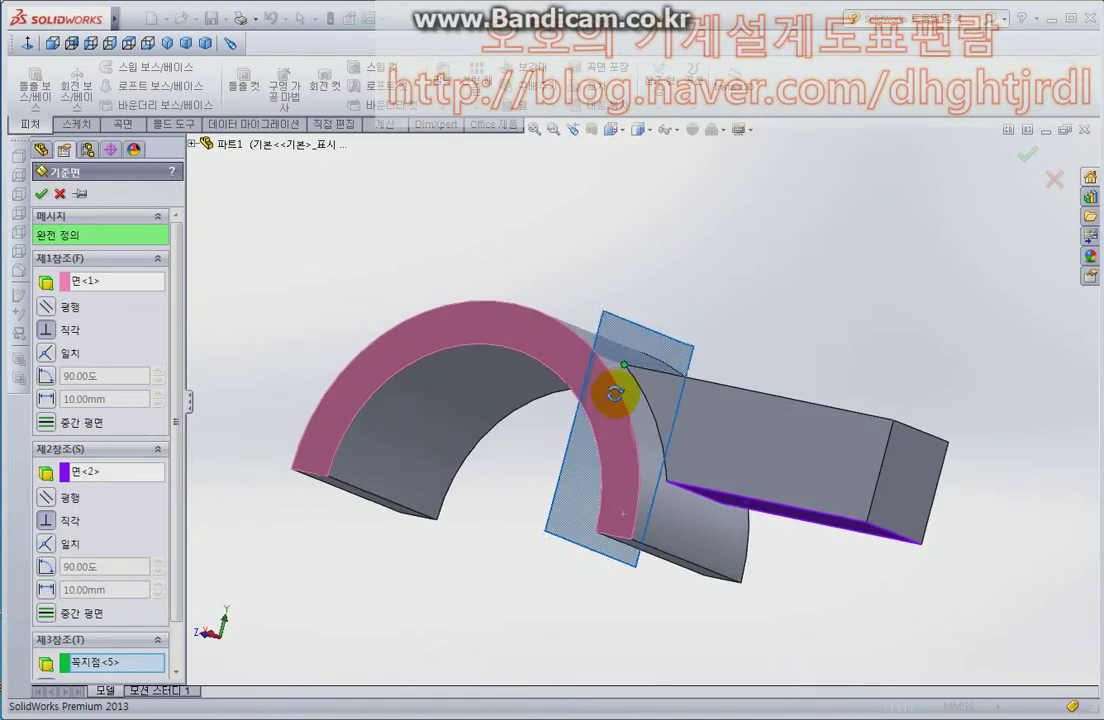
left_click(41, 193)
mouse_move(493, 468)
middle_mouse_down()
mouse_move(623, 493)
mouse_move(683, 562)
middle_mouse_up()
Start a sketch on 평면1 (Plane1) and view it normal to the plane.
right_click(683, 557)
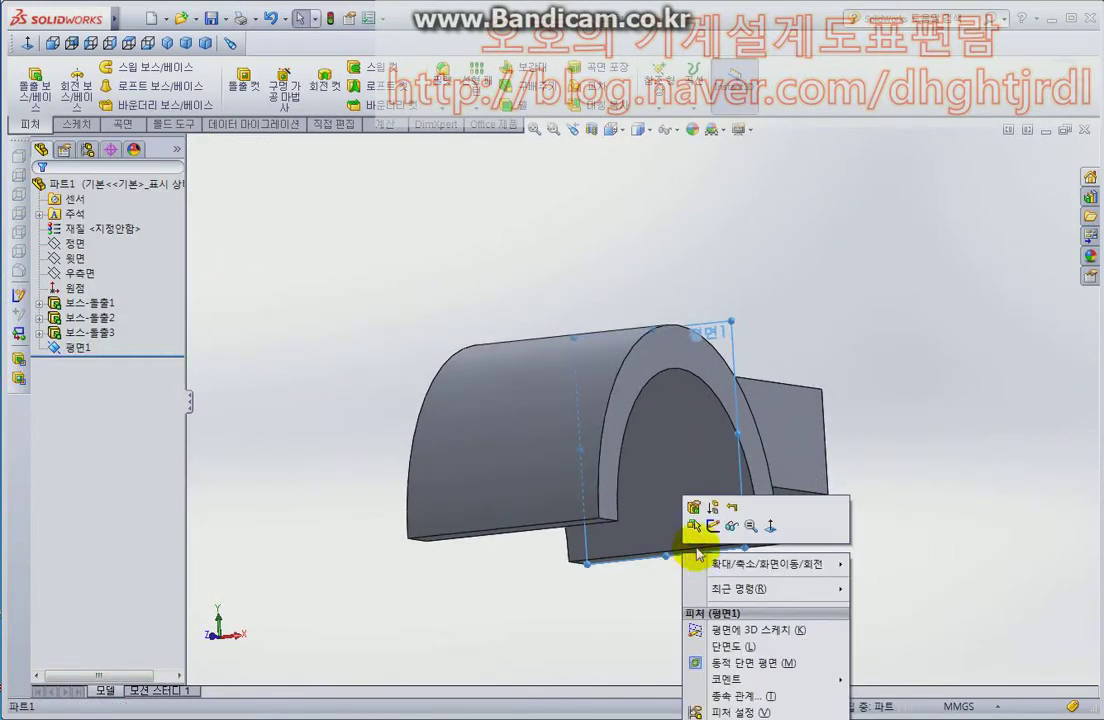
left_click(692, 525)
middle_click_drag(647, 565, 697, 594)
middle_click_drag(608, 549, 729, 473)
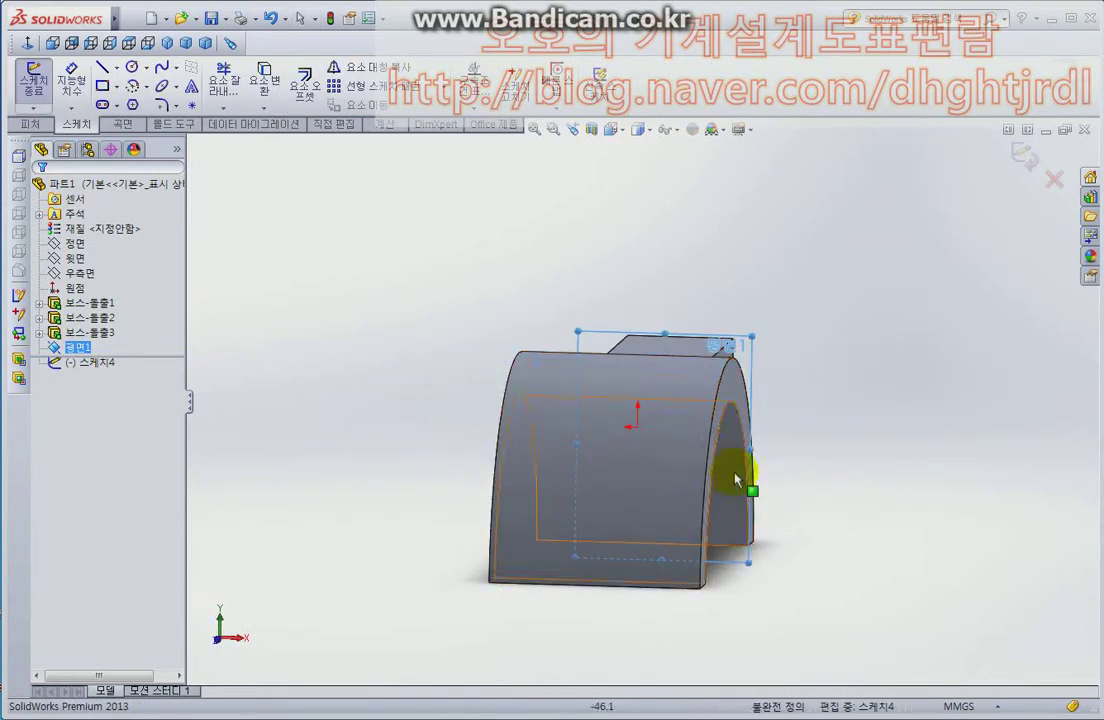
key("ctrl+8")
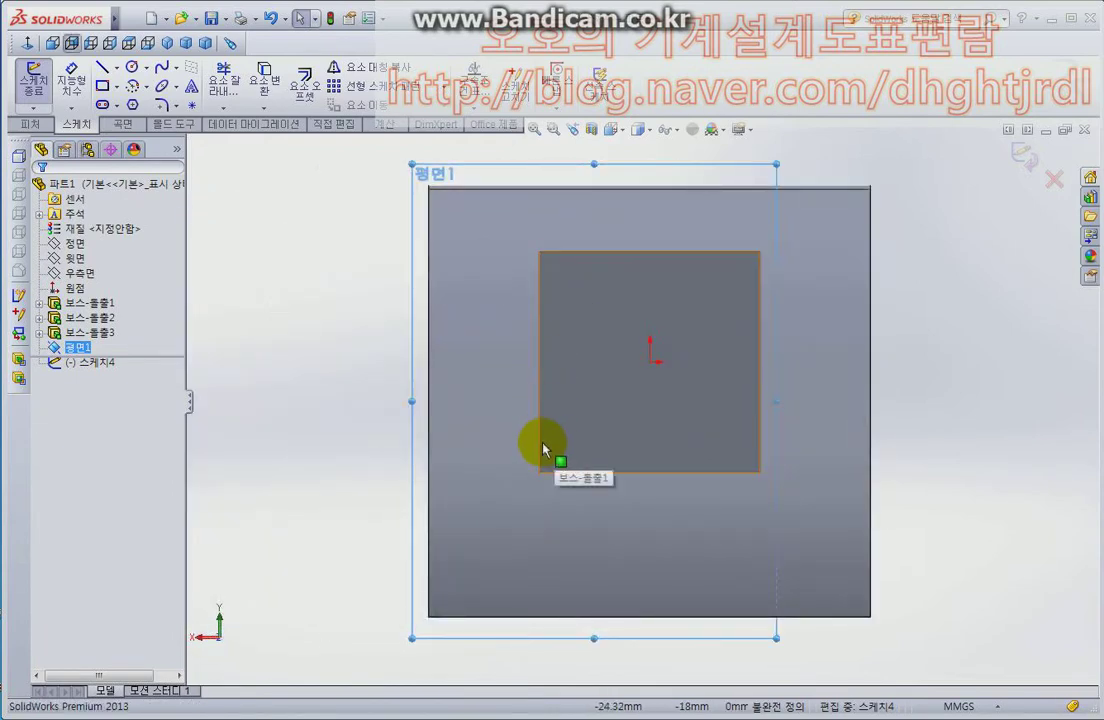
Draw a corner rectangle from the body's lower-left corner to the sketch origin.
key("r")
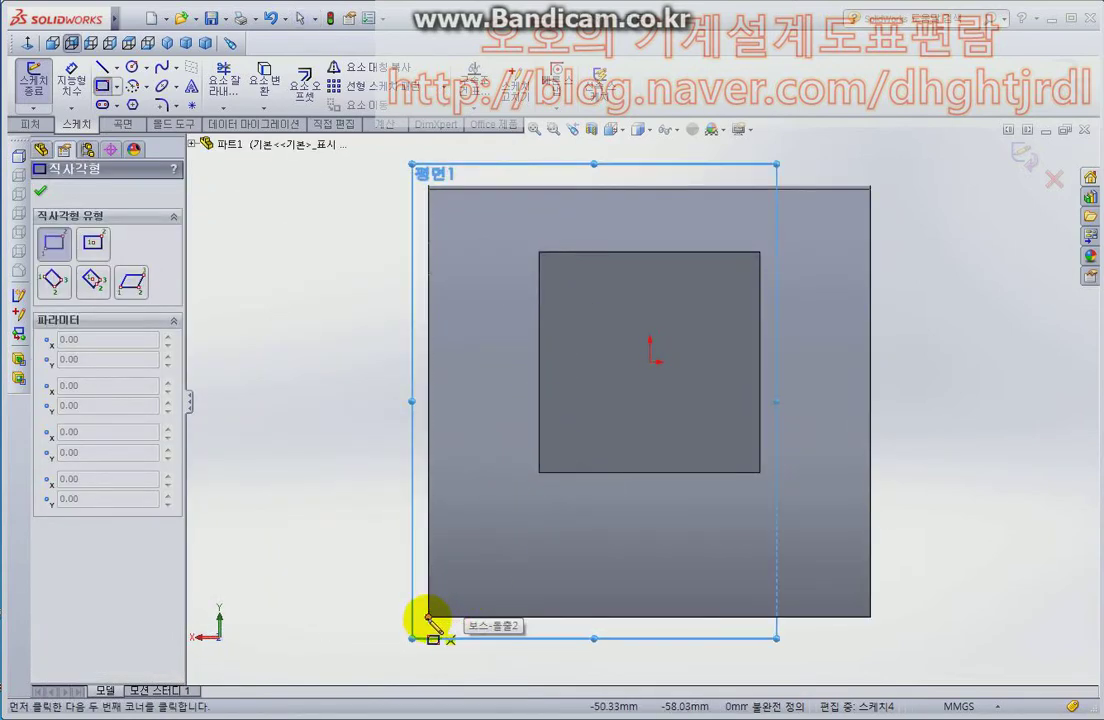
left_click(429, 616)
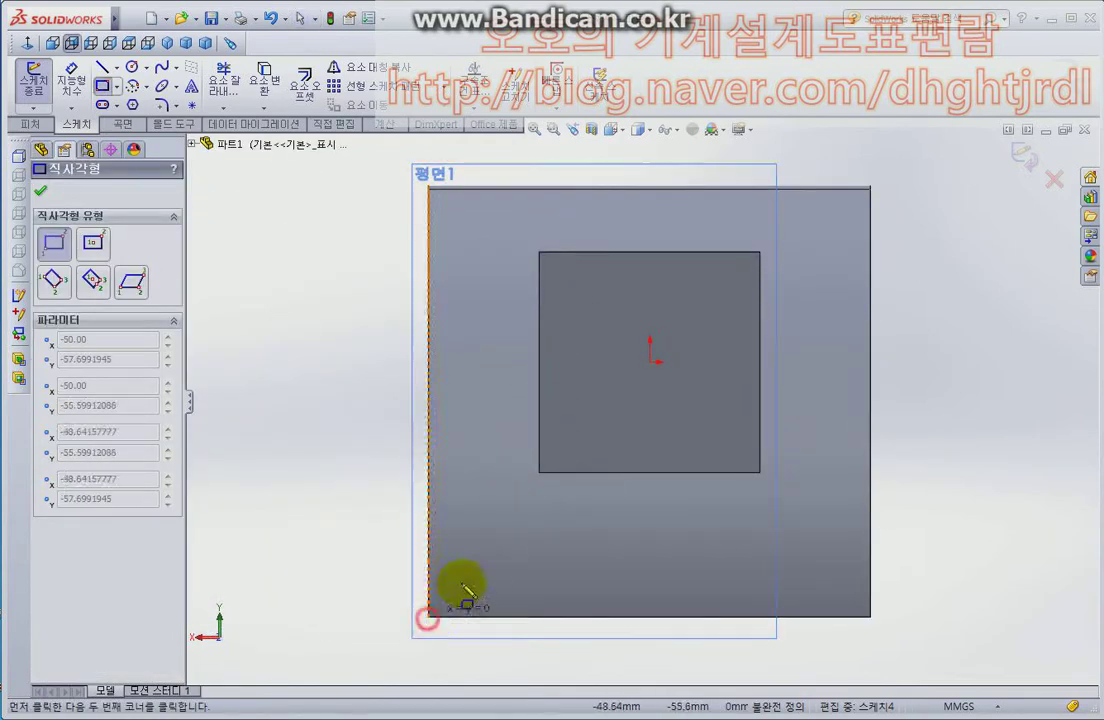
left_click(652, 368)
mouse_move(448, 473)
middle_mouse_down()
mouse_move(567, 440)
mouse_move(609, 458)
mouse_move(584, 463)
middle_mouse_up()
Extrude the rectangle Up To Surface on the arch's inner curved face, reversing direction.
key("t")
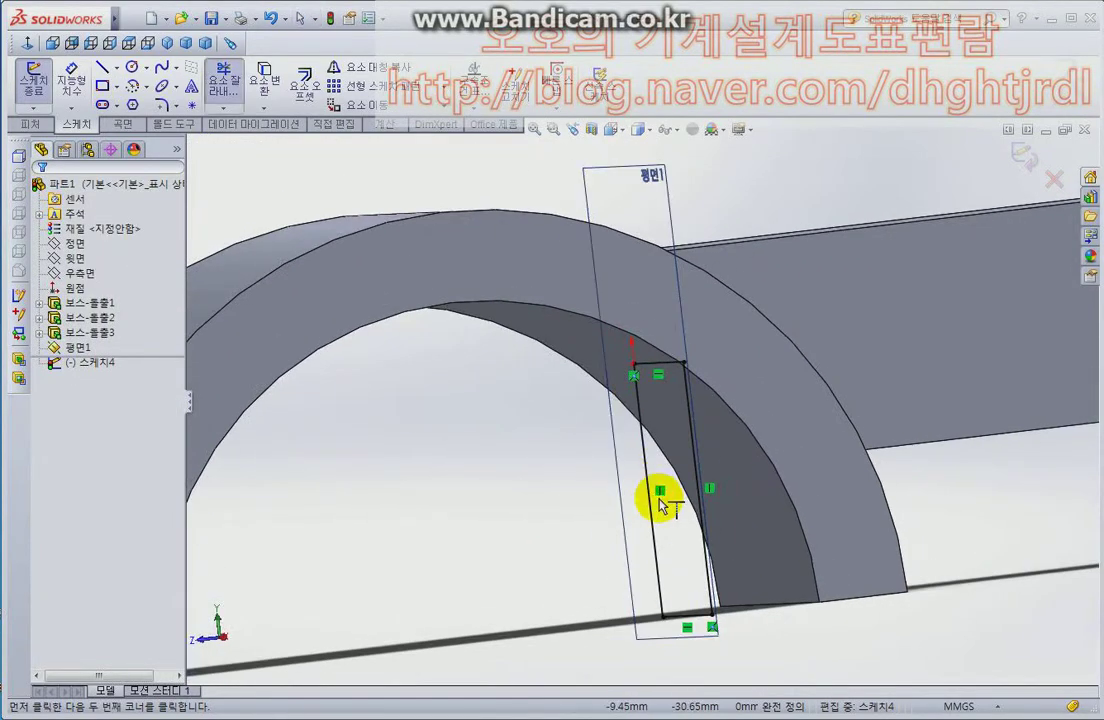
key("e")
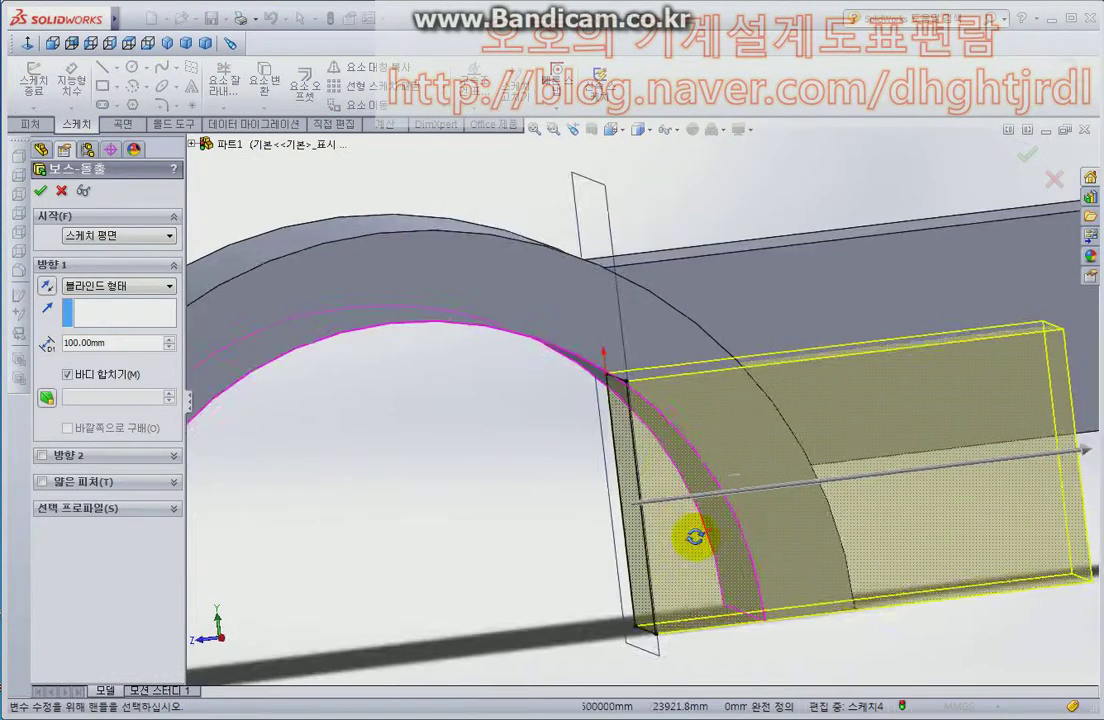
mouse_move(695, 537)
middle_mouse_down()
mouse_move(676, 542)
mouse_move(670, 650)
middle_mouse_up()
left_click(113, 287)
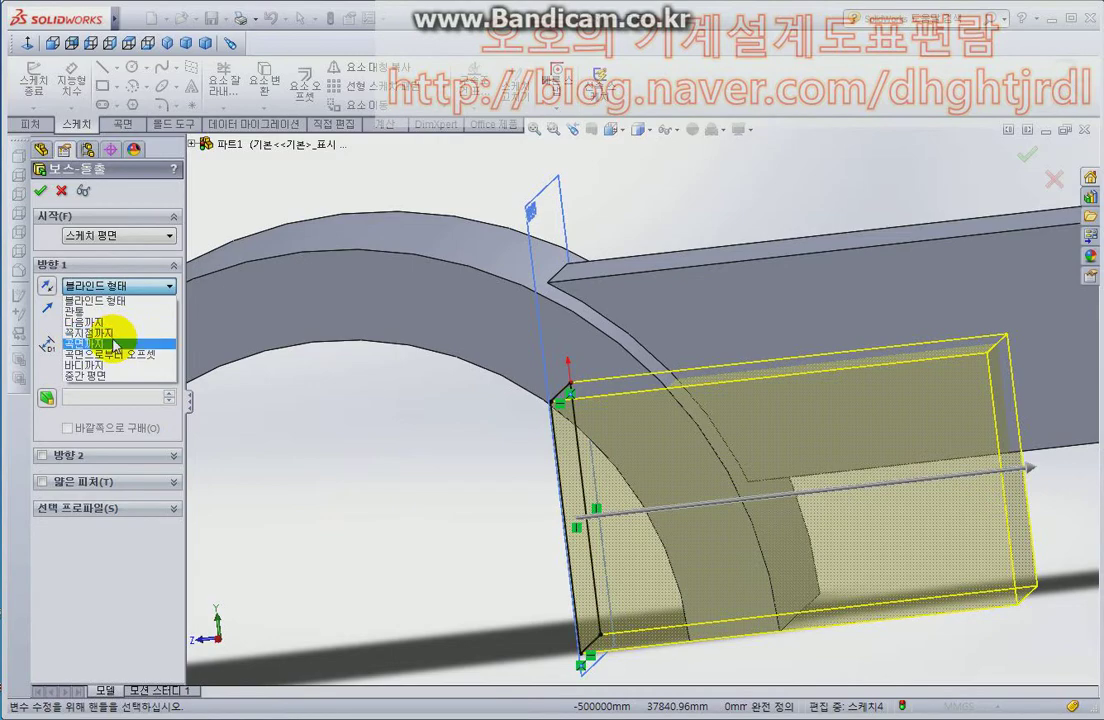
left_click(115, 345)
middle_click_drag(653, 517, 641, 547)
left_click(641, 547)
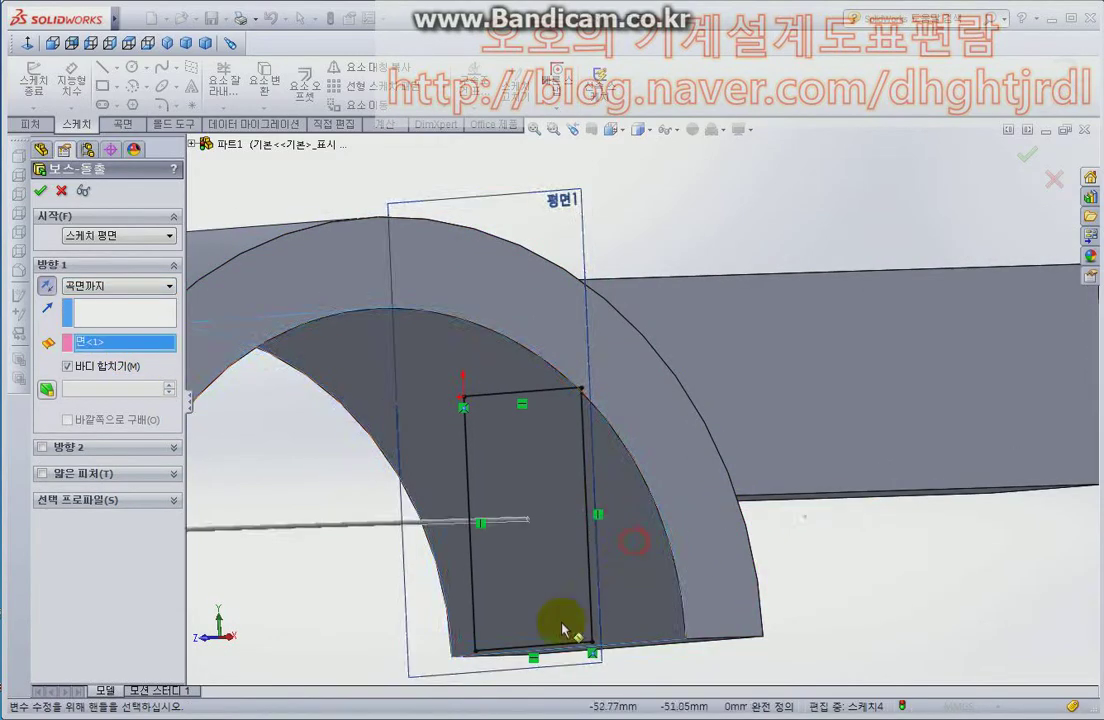
key("ctrl+4")
scroll(509, 546, "down", 3)
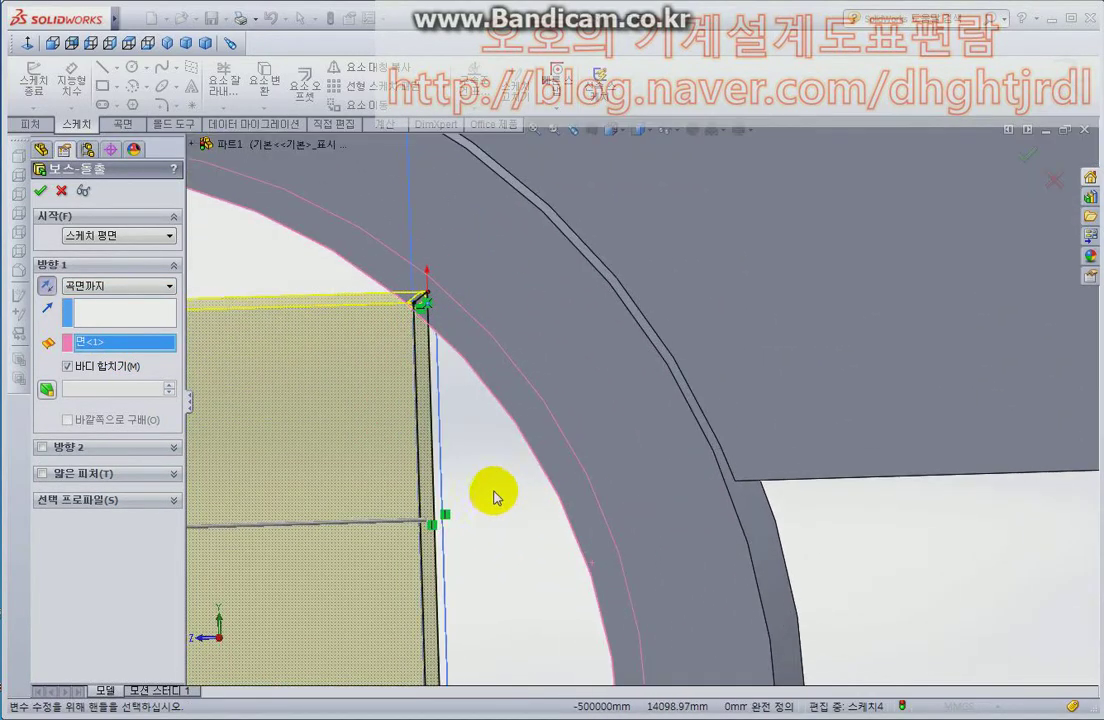
scroll(470, 488, "up", 5)
left_click(45, 288)
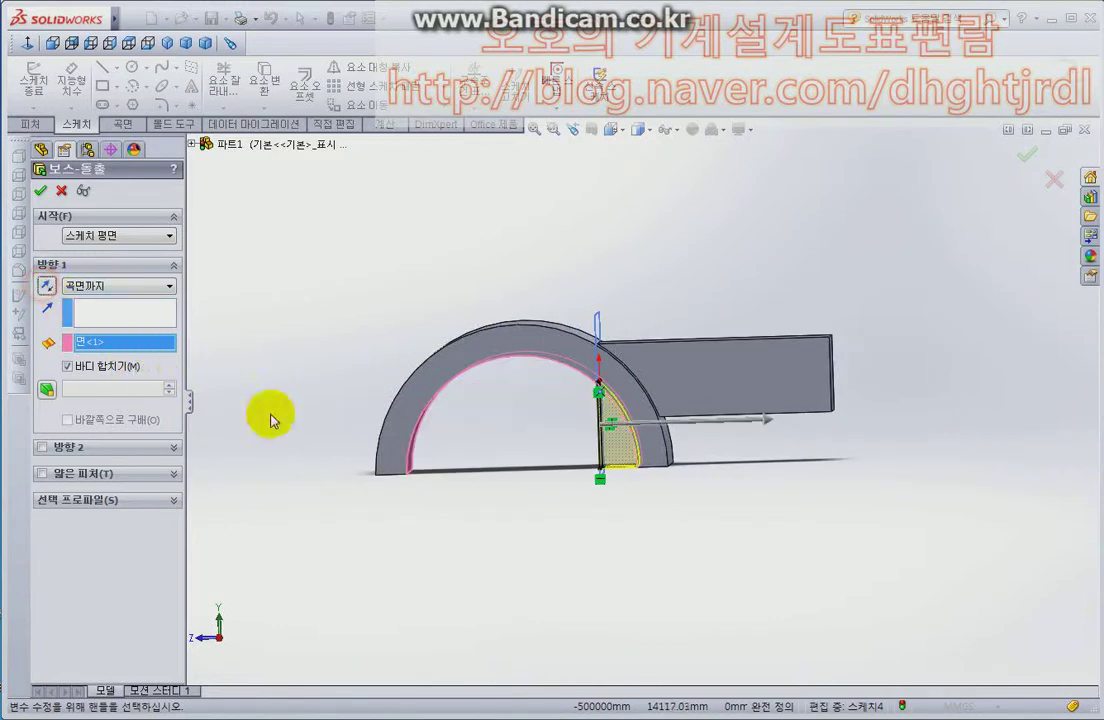
middle_click_drag(651, 462, 670, 443)
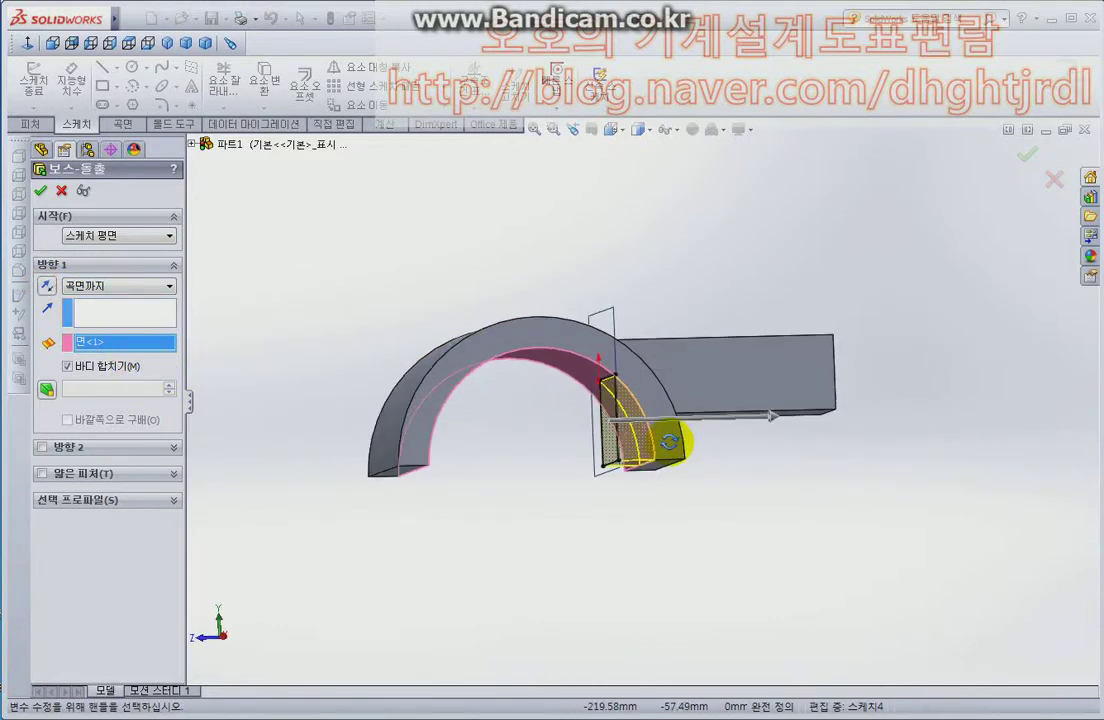
Change the end condition to Up To Vertex at the box corner, confirm, and show isometric view.
left_click(104, 284)
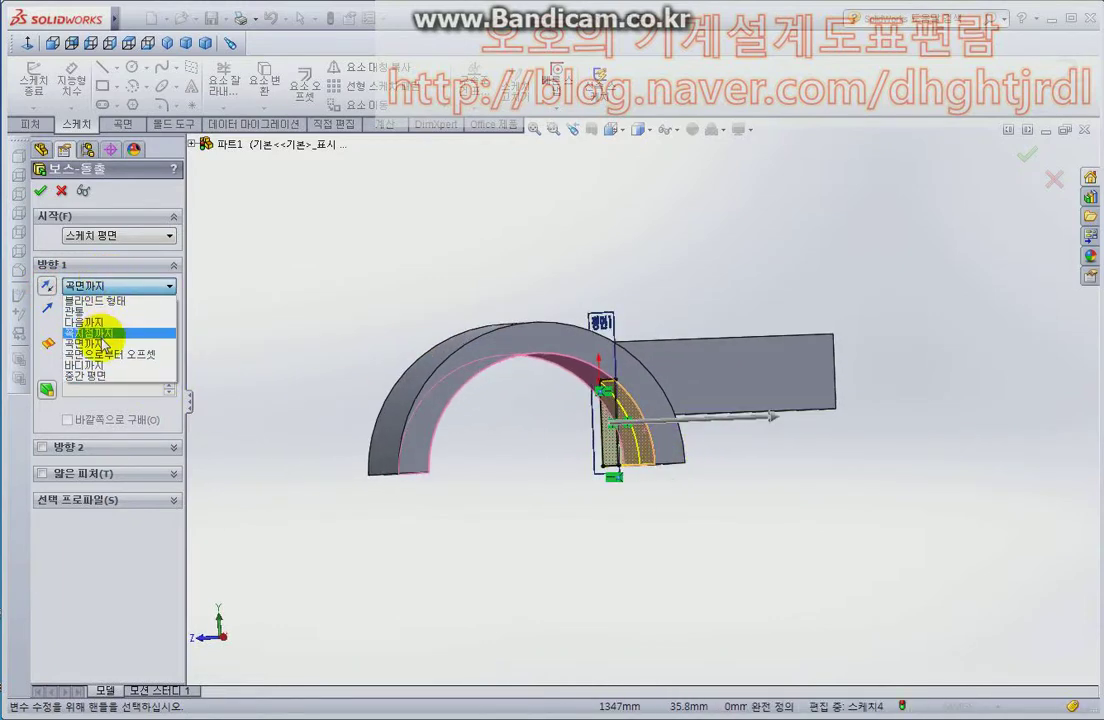
left_click(100, 333)
mouse_move(579, 461)
middle_mouse_down()
mouse_move(614, 500)
mouse_move(661, 490)
middle_mouse_up()
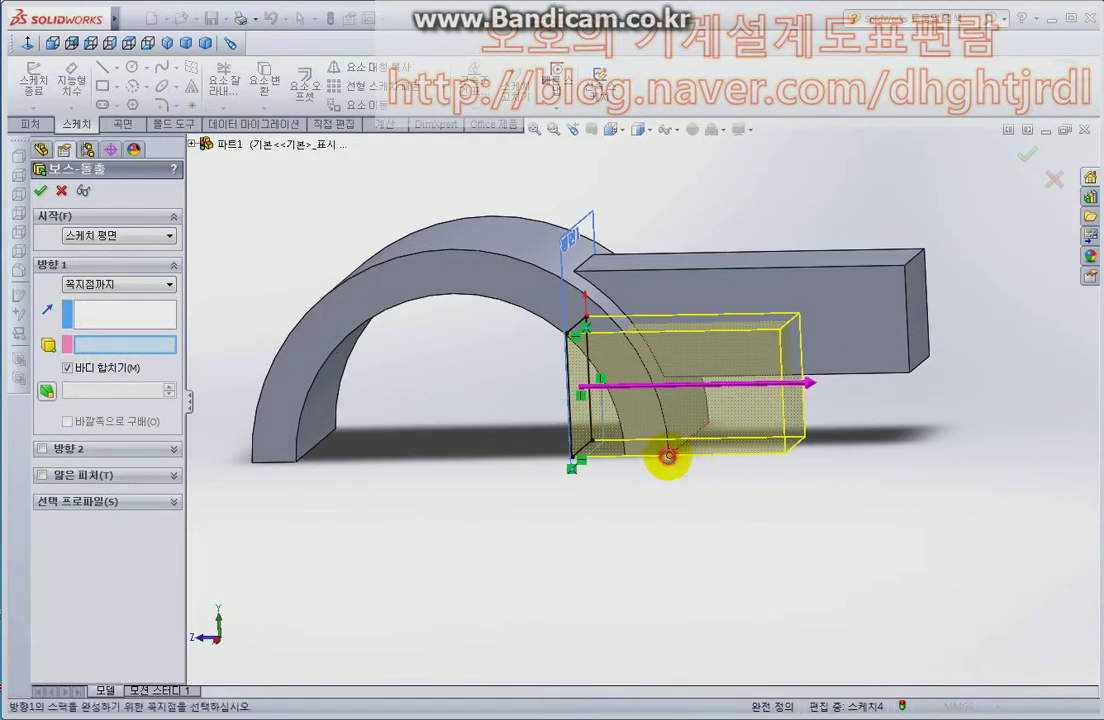
left_click(668, 457)
mouse_move(643, 522)
middle_mouse_down()
mouse_move(681, 399)
mouse_move(638, 490)
mouse_move(641, 476)
mouse_move(614, 473)
mouse_move(672, 509)
mouse_move(668, 487)
middle_mouse_up()
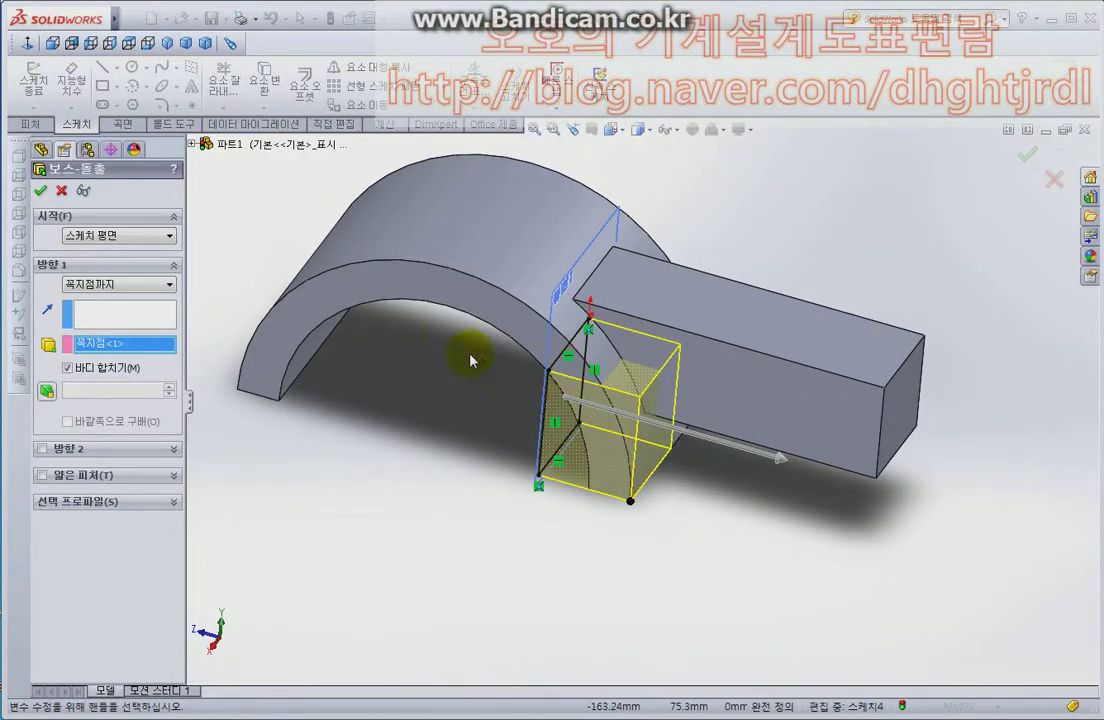
left_click(42, 190)
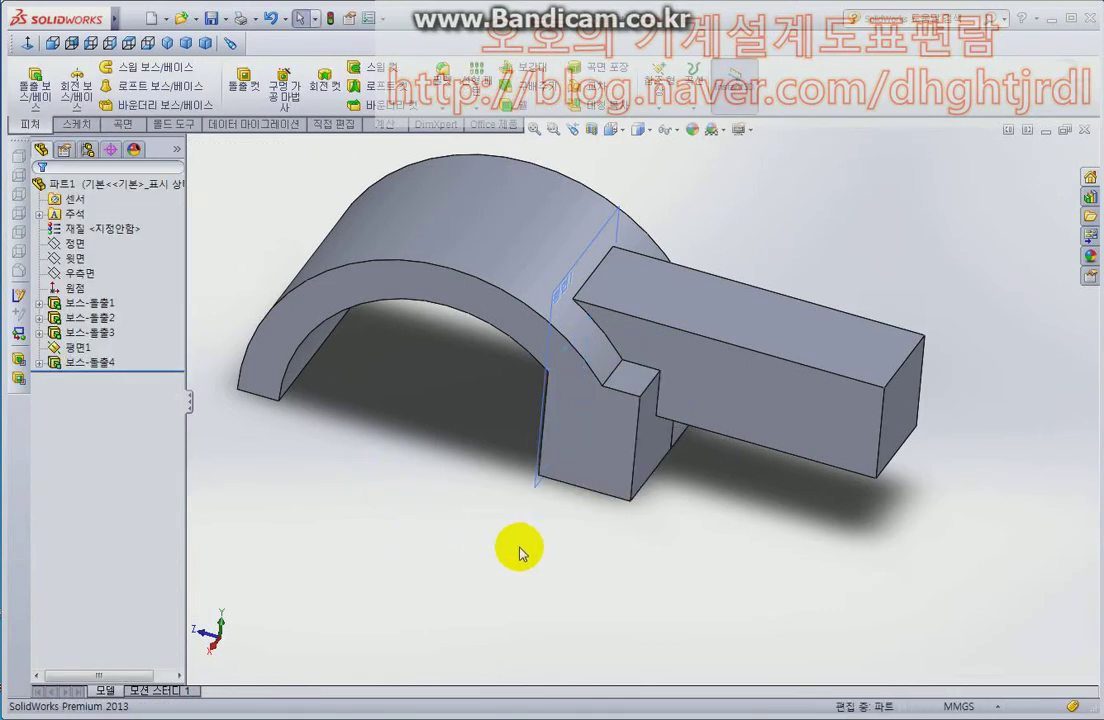
middle_click_drag(513, 545, 491, 557)
key("ctrl+7")
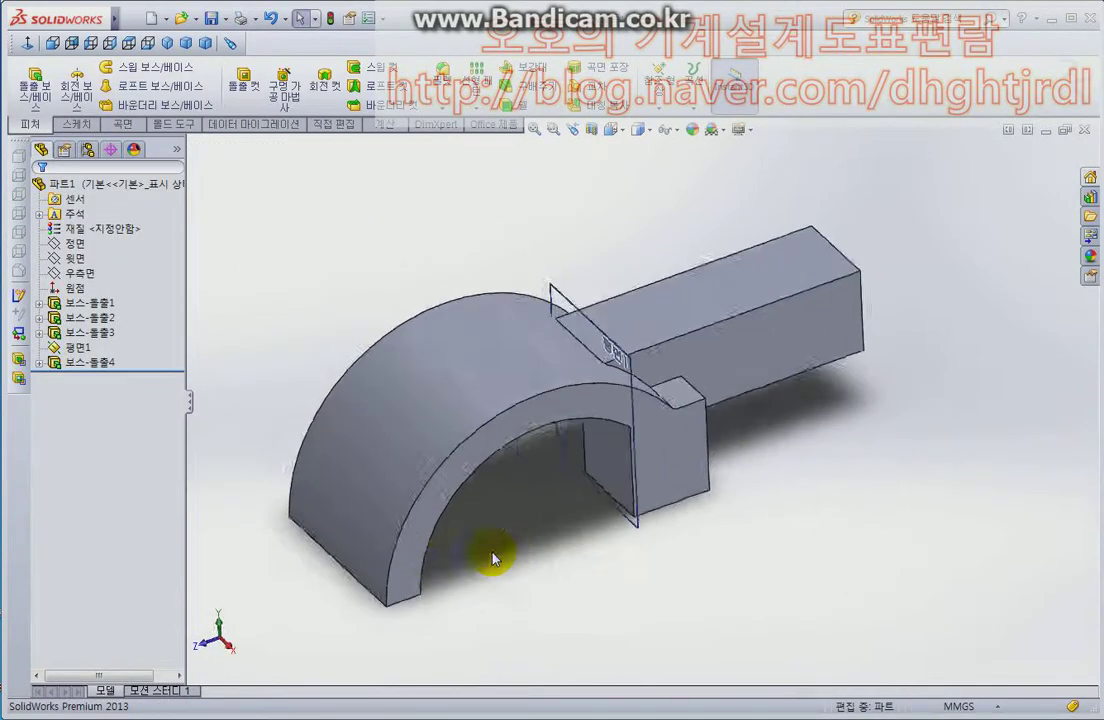